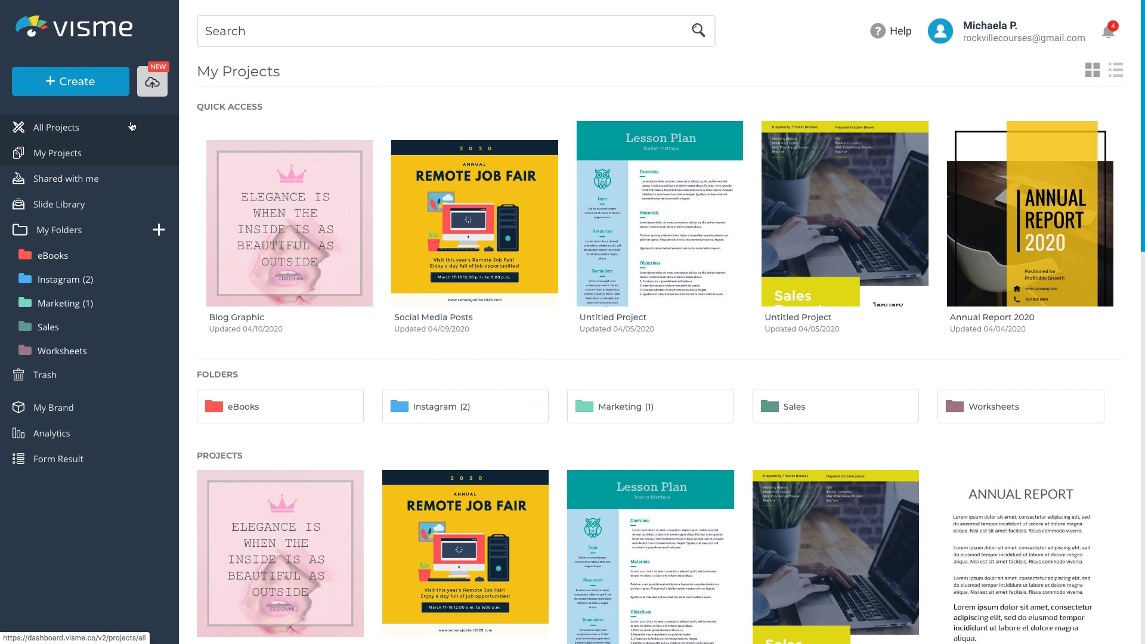
# Browse the 8.5" x 11" resume templates under Printables > Resumes in the new-project chooser.
pyautogui.click(76, 86)
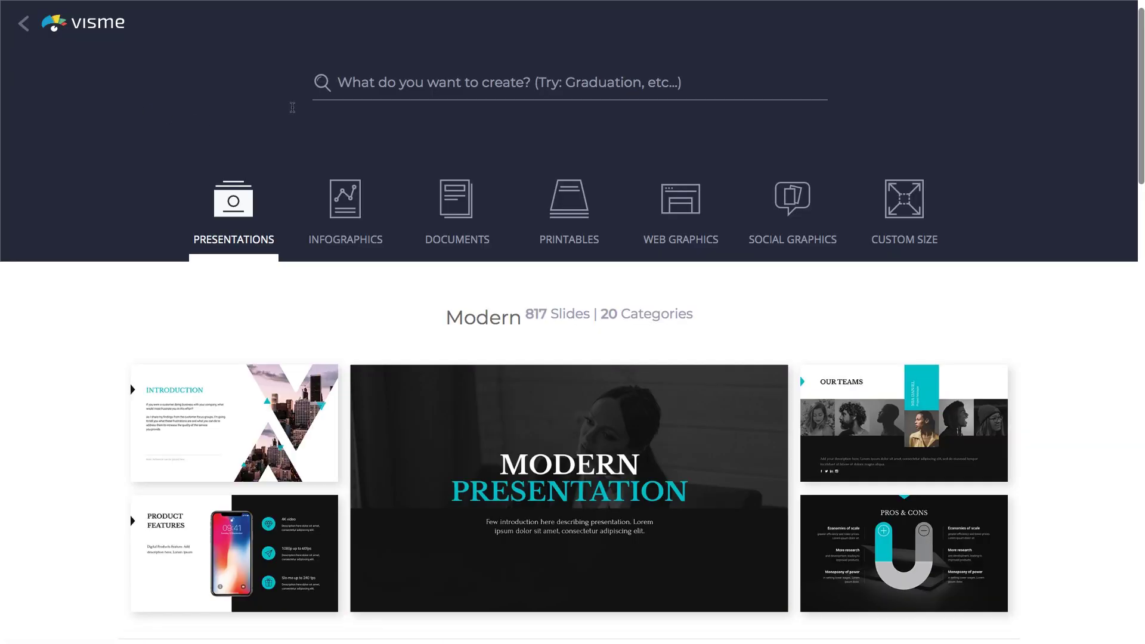
pyautogui.click(344, 84)
pyautogui.write('Res')
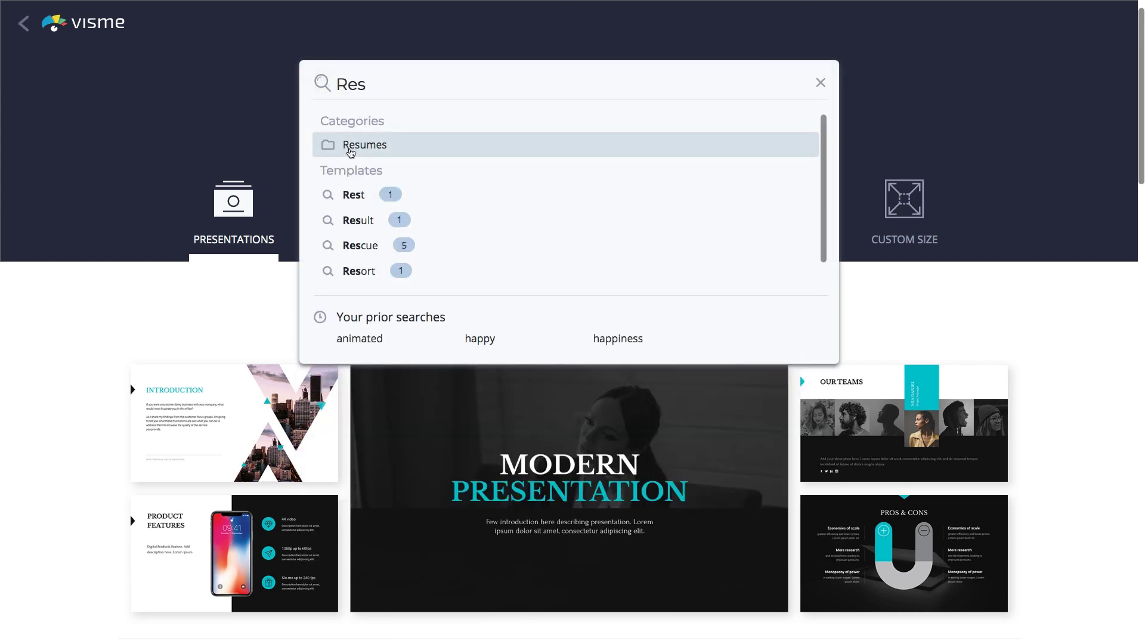
pyautogui.click(274, 136)
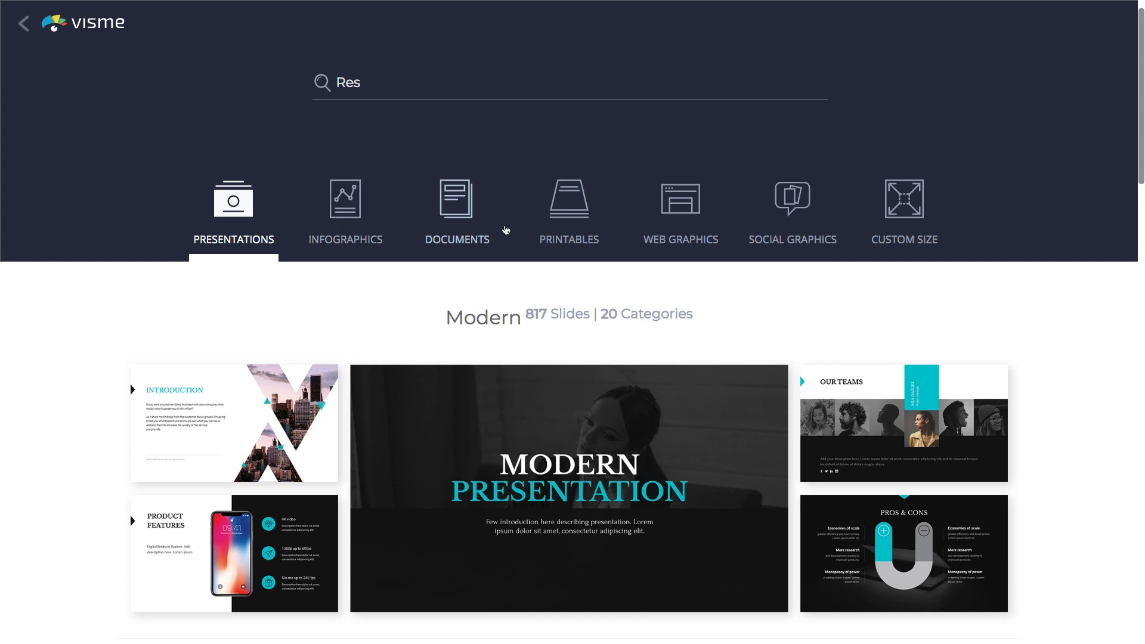
pyautogui.click(567, 226)
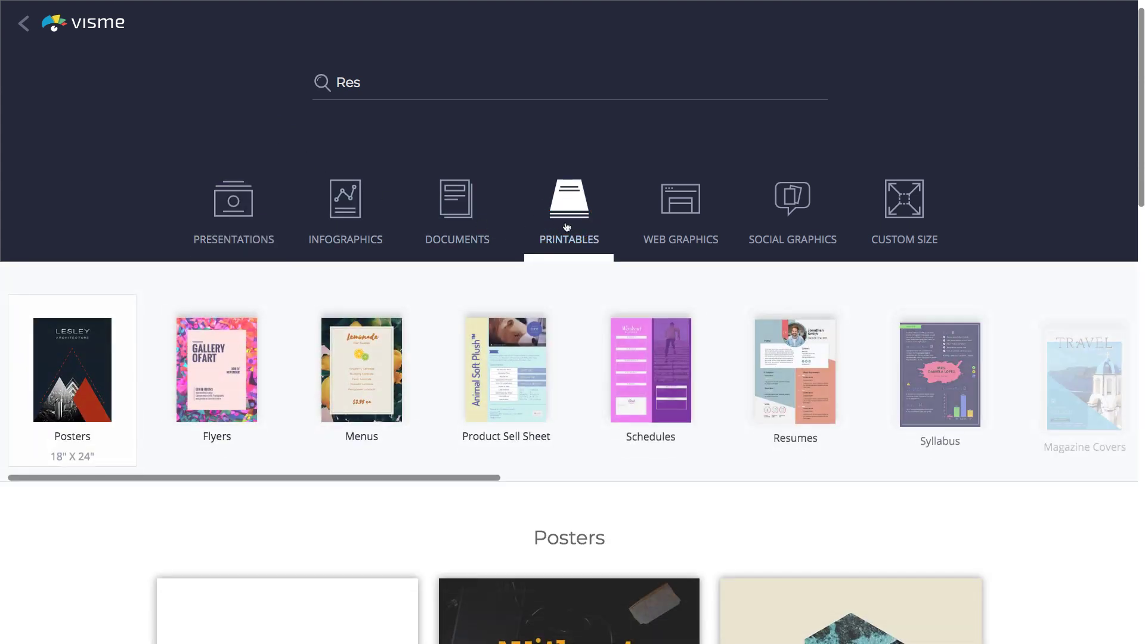
pyautogui.click(793, 389)
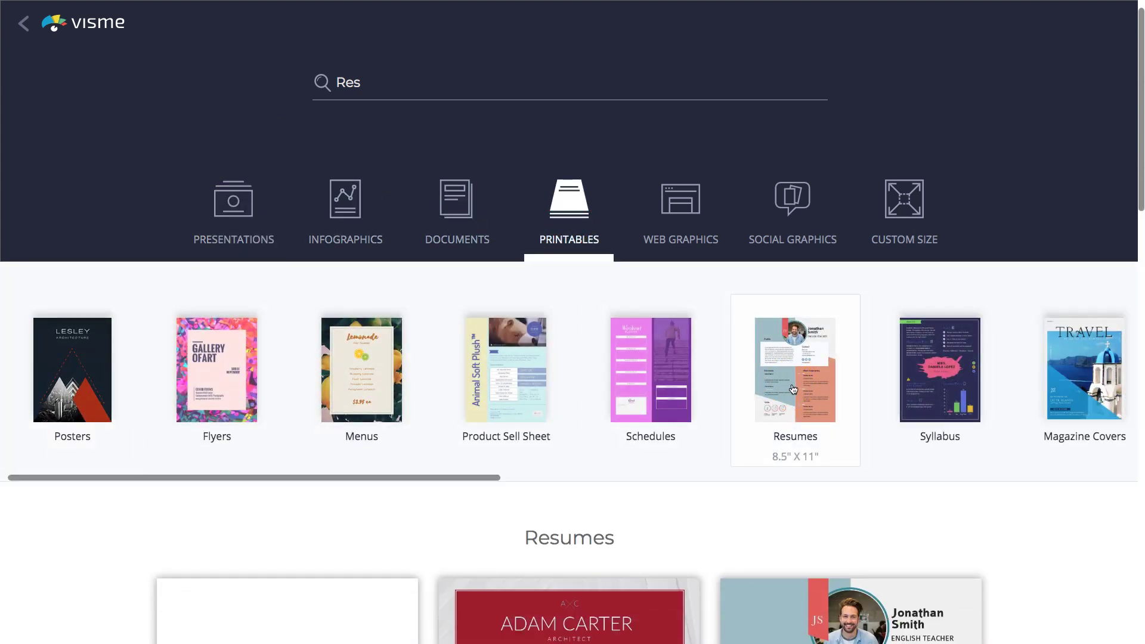
pyautogui.scroll(-13, 793, 388)
pyautogui.scroll(-4, 793, 384)
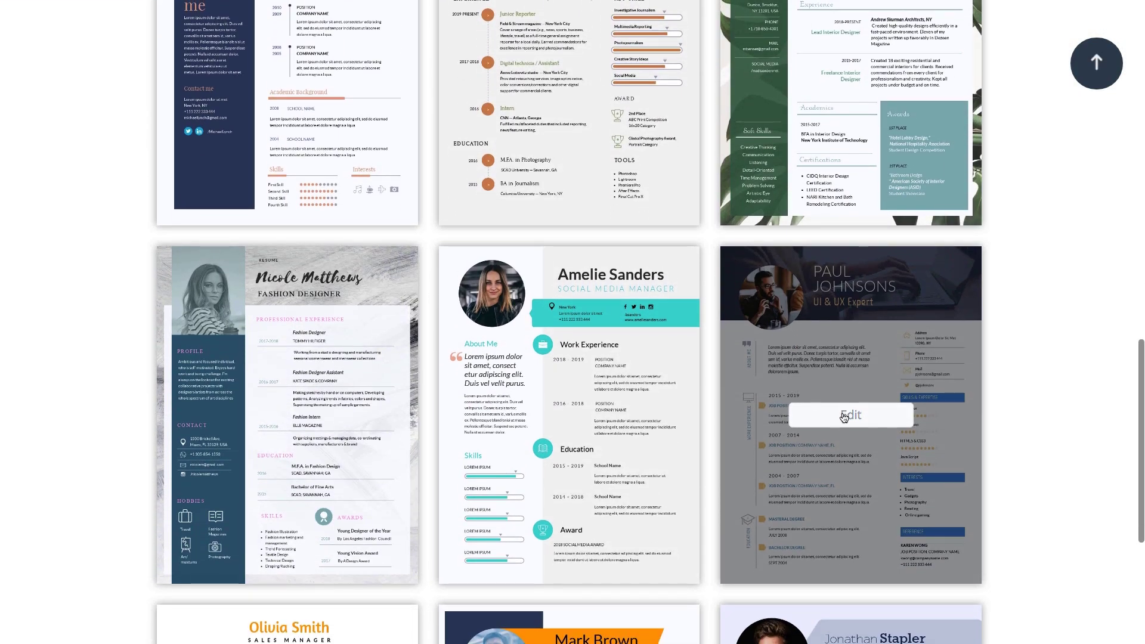
# Open the UI & UX Expert template and title the project with the candidate's name plus 'Resume'.
pyautogui.click(844, 416)
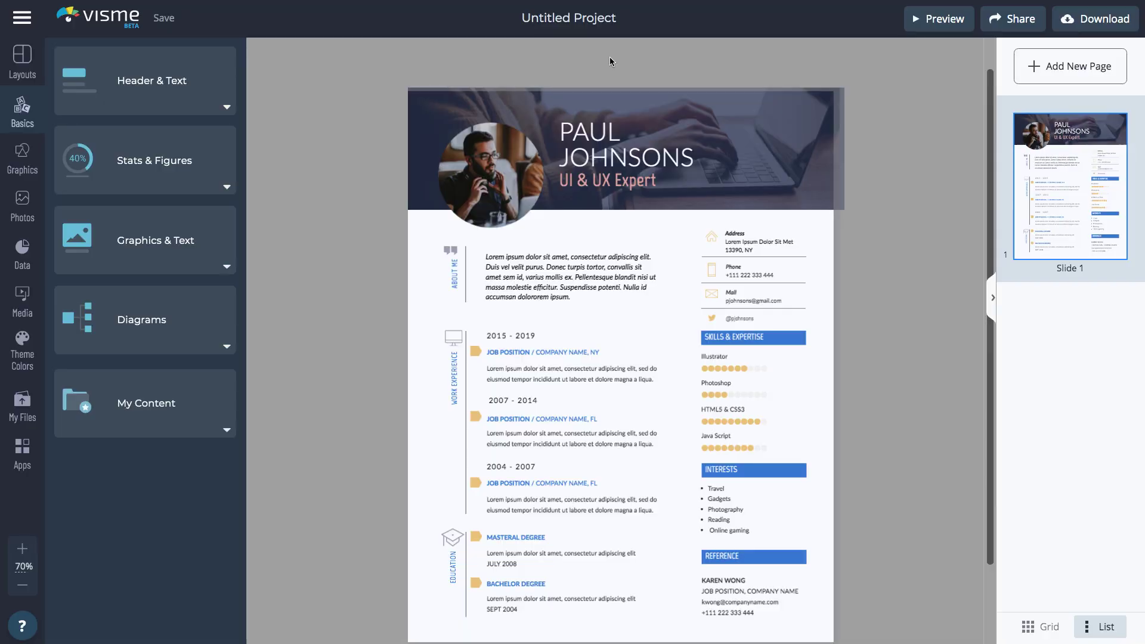
pyautogui.click(588, 23)
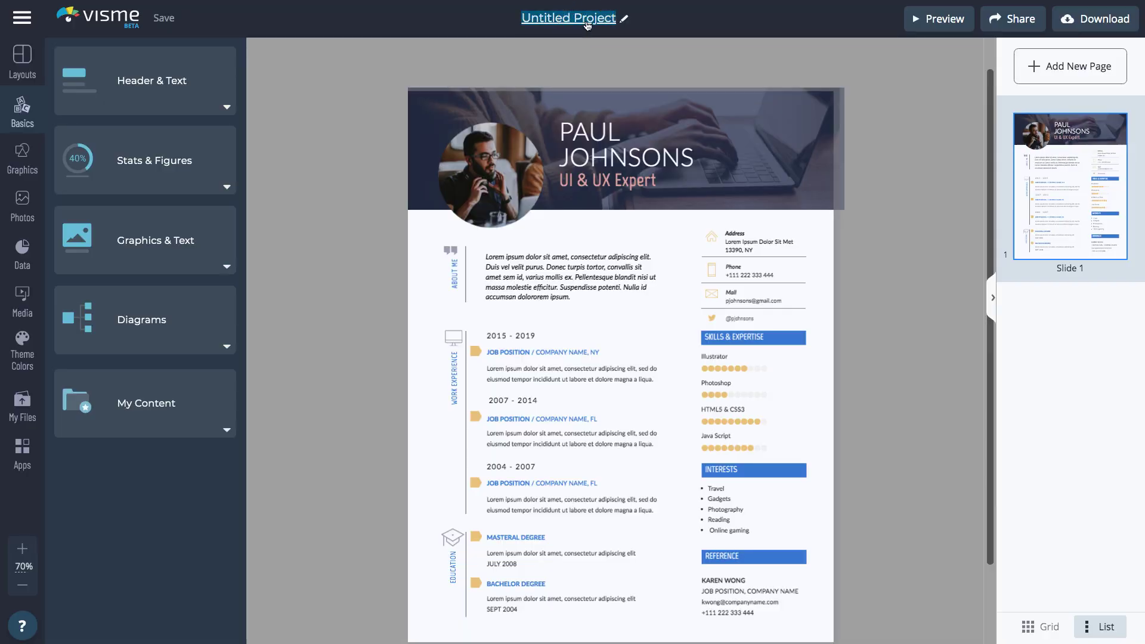
pyautogui.click(588, 47)
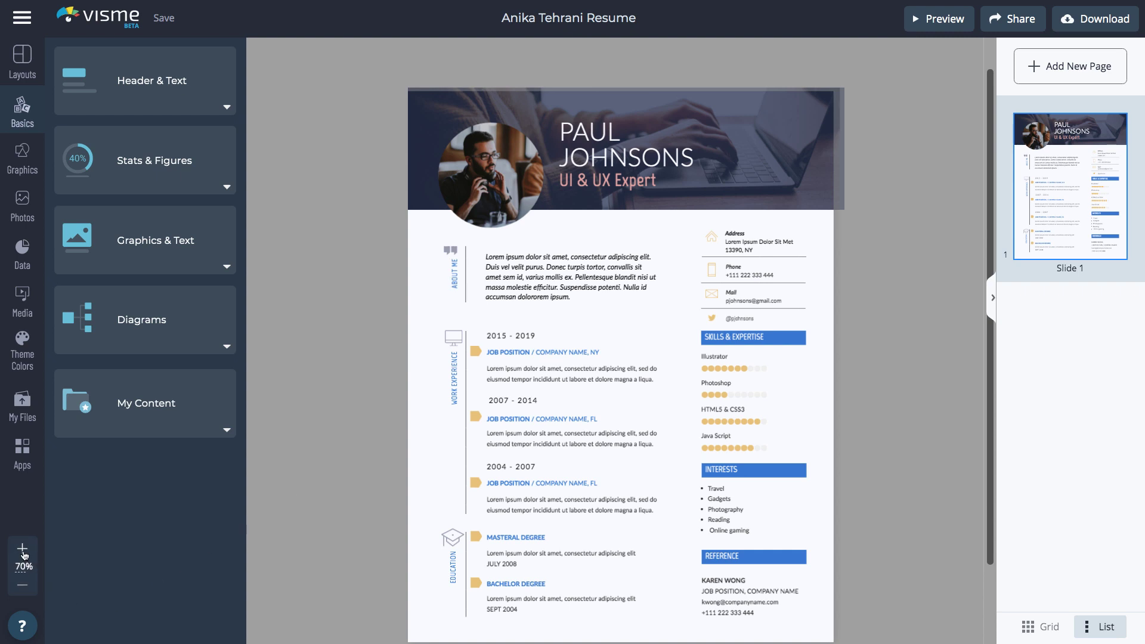
# Zoom in and replace the header's sample name with the candidate's first name and surname on two lines.
pyautogui.click(23, 548)
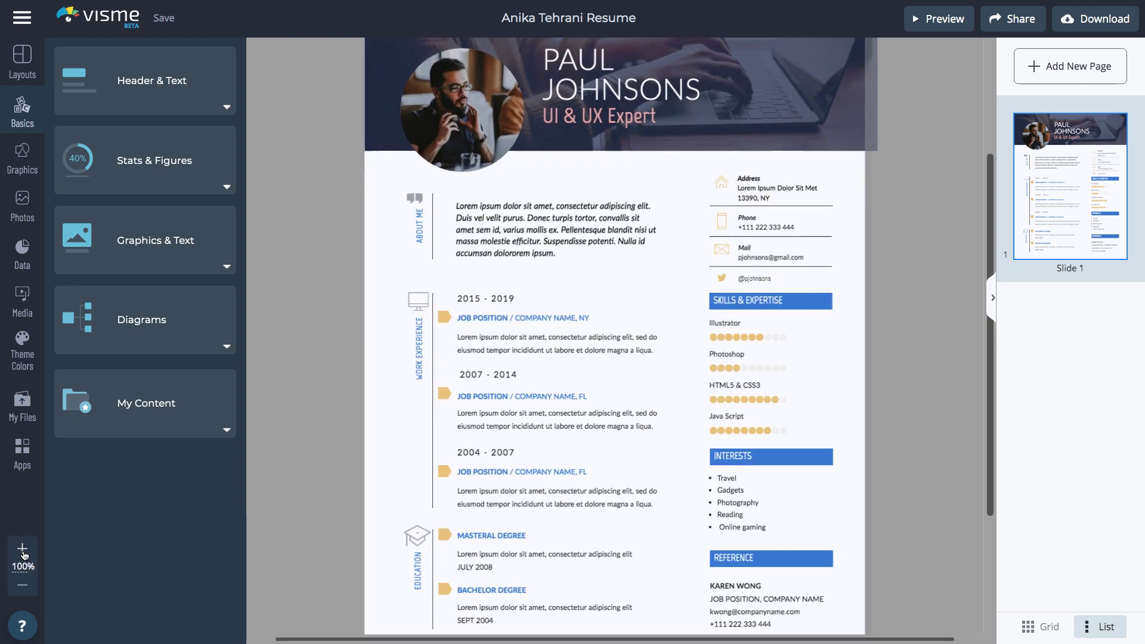
pyautogui.click(23, 549)
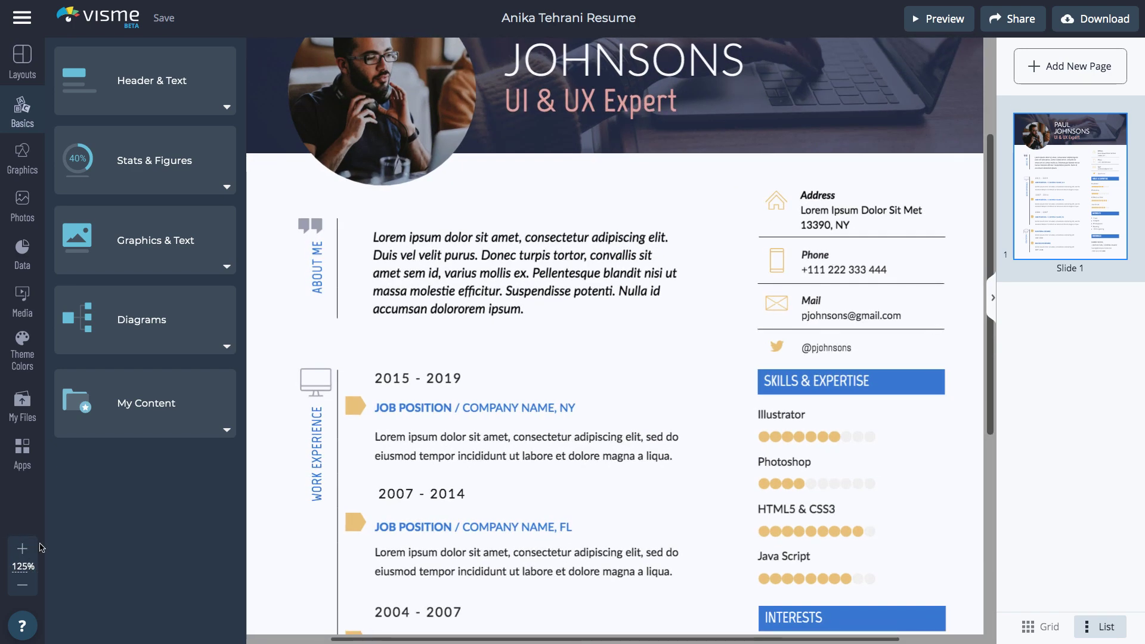
pyautogui.scroll(3, 263, 478)
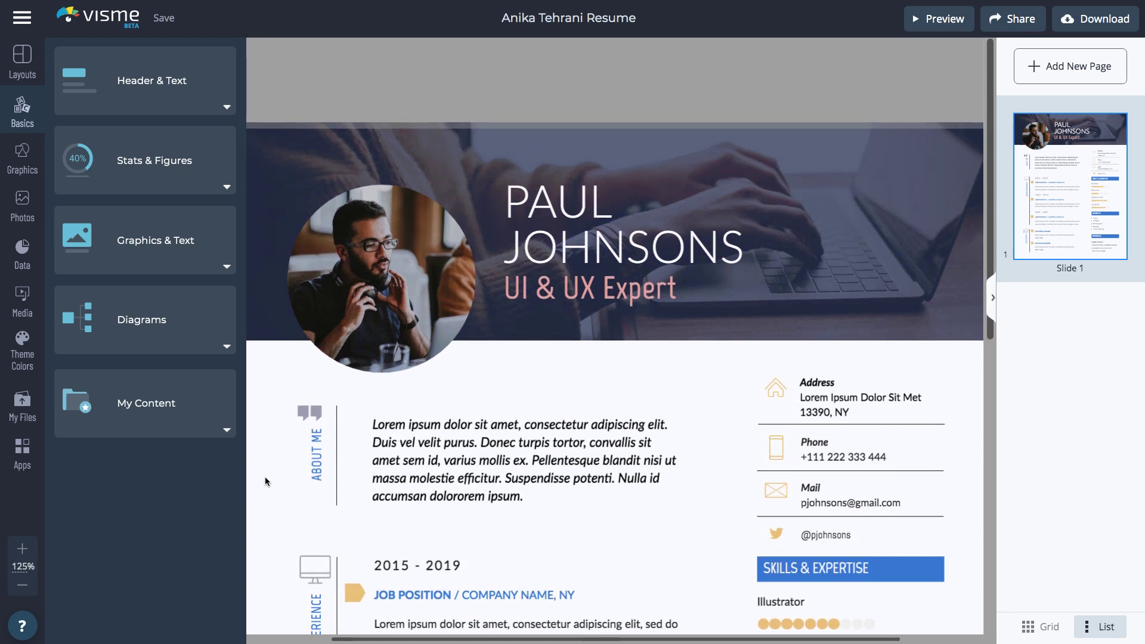
pyautogui.tripleClick(565, 214)
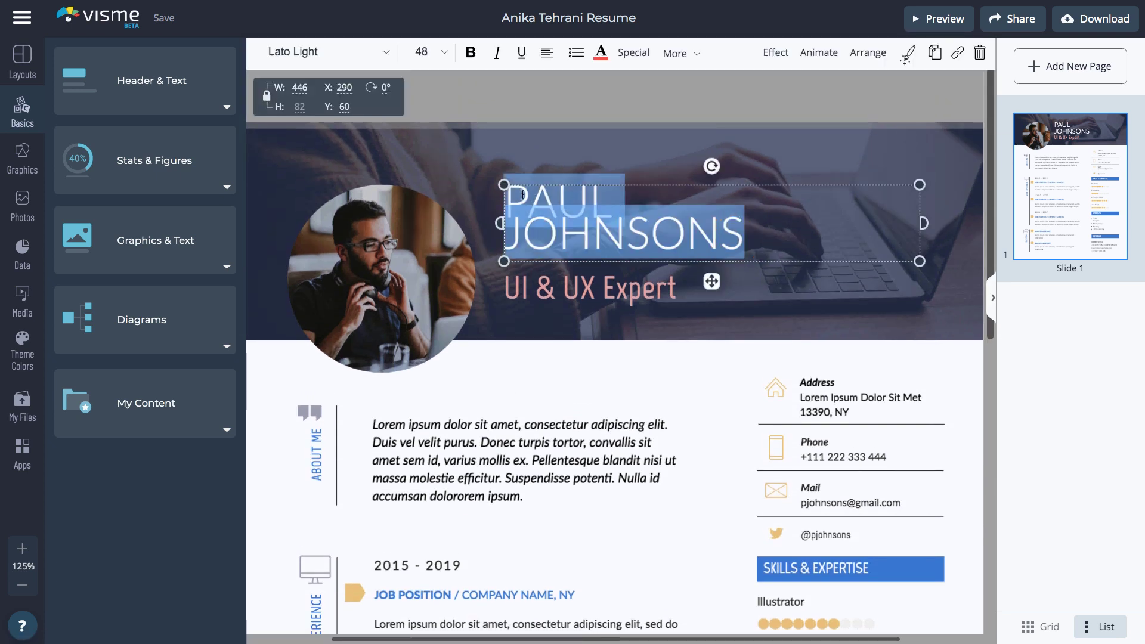
pyautogui.press('Return')
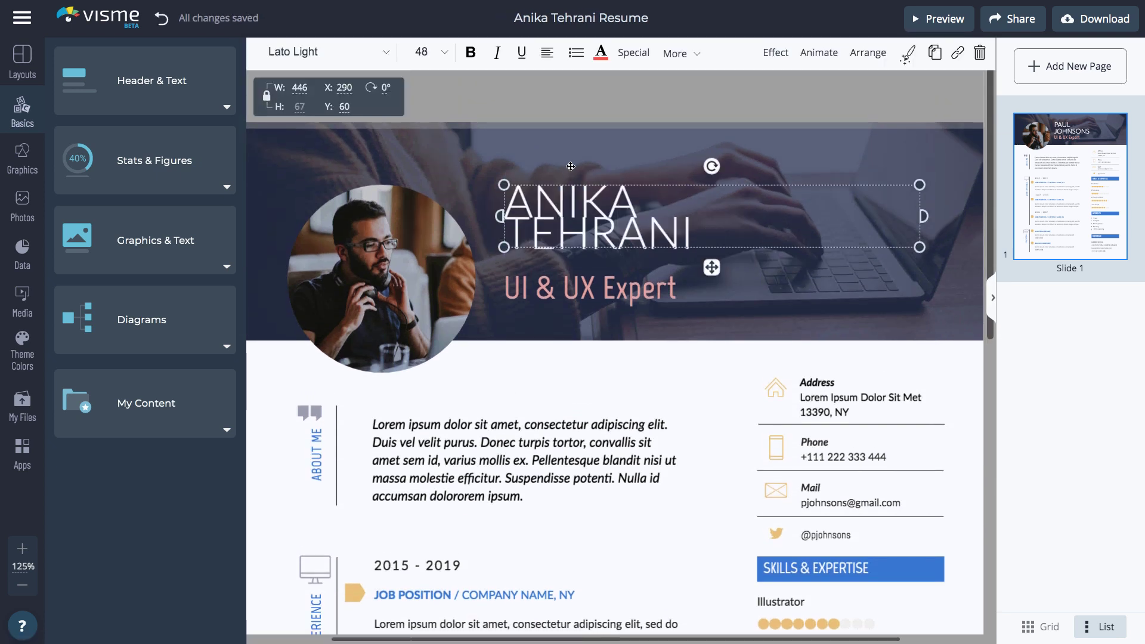
pyautogui.press('Escape')
# Set the name's line height to 0.9 in the text spacing options.
pyautogui.click(306, 53)
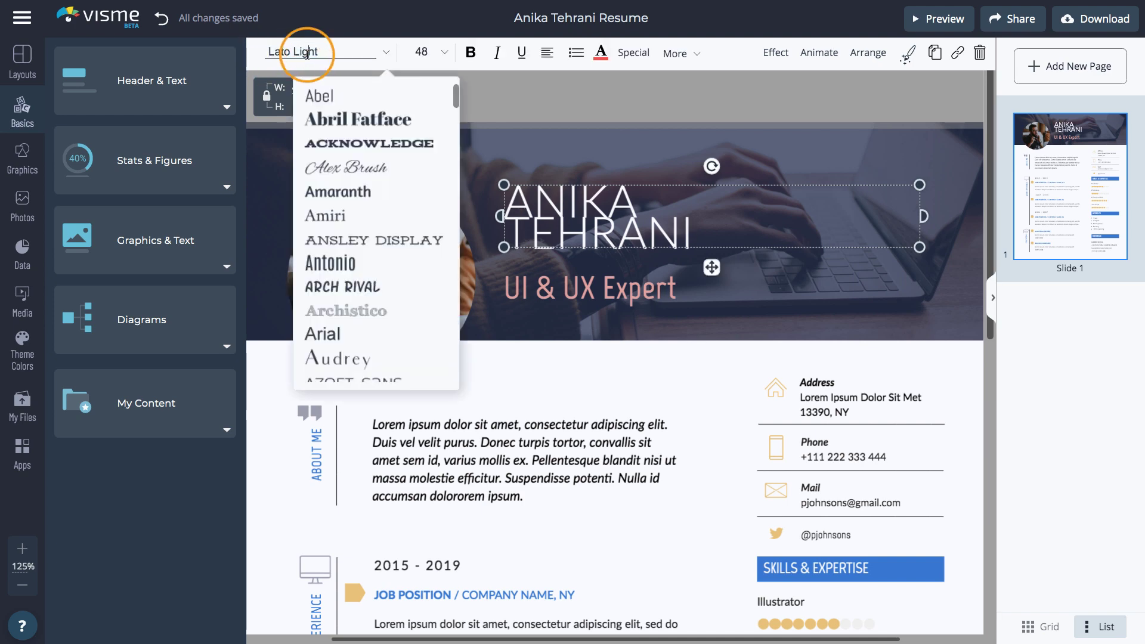
pyautogui.click(421, 53)
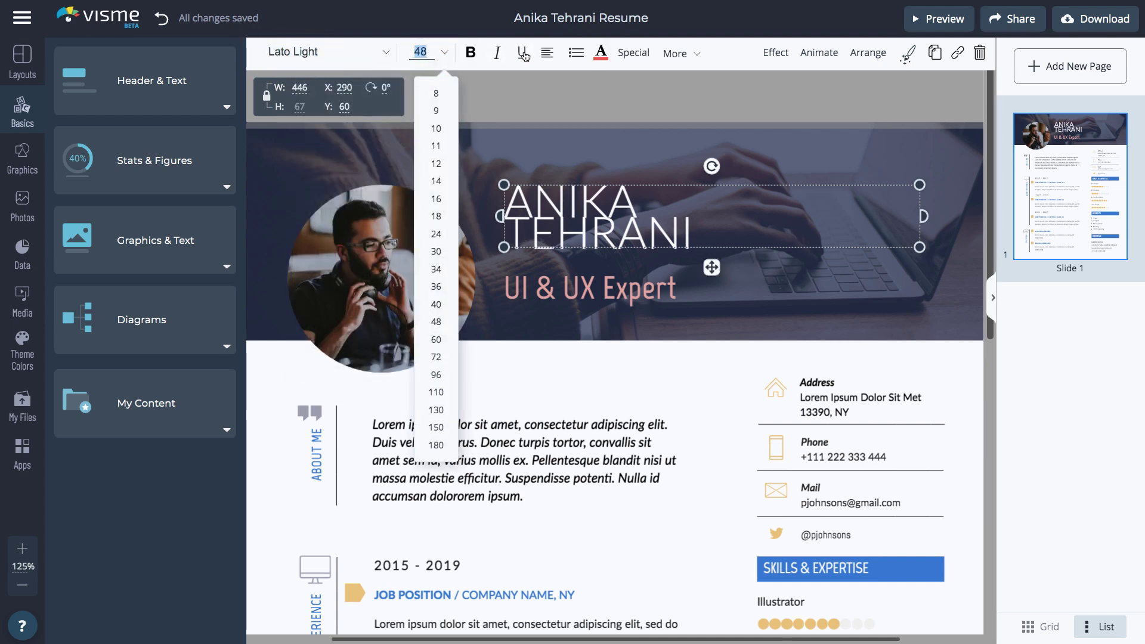
pyautogui.click(550, 55)
pyautogui.click(602, 54)
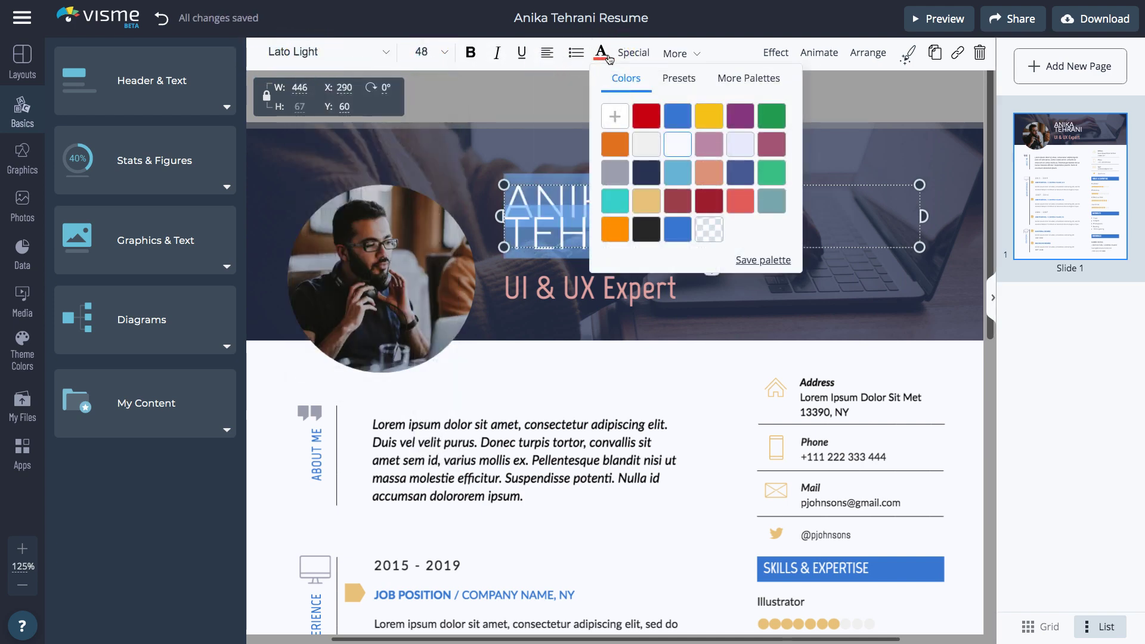
pyautogui.click(675, 55)
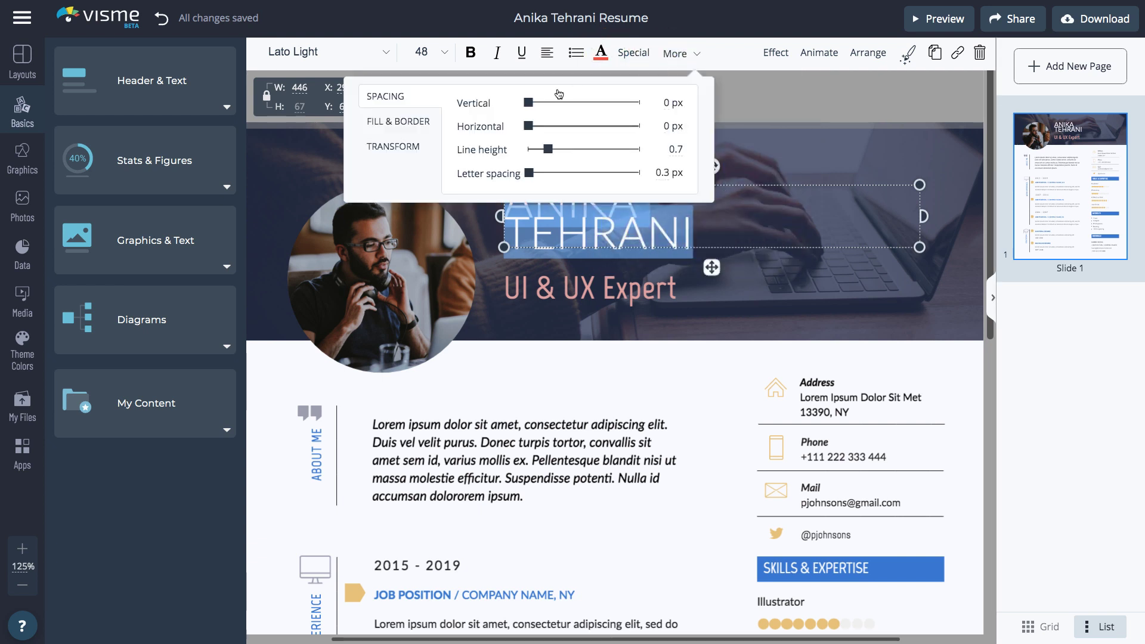
pyautogui.moveTo(551, 153); pyautogui.dragTo(555, 155)
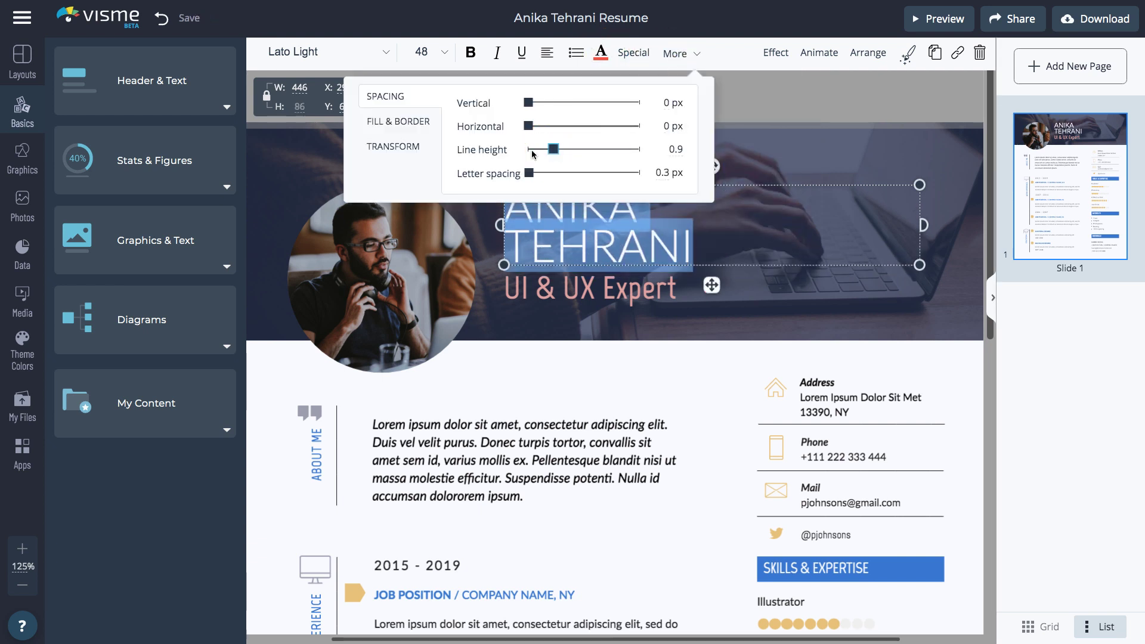
pyautogui.click(430, 127)
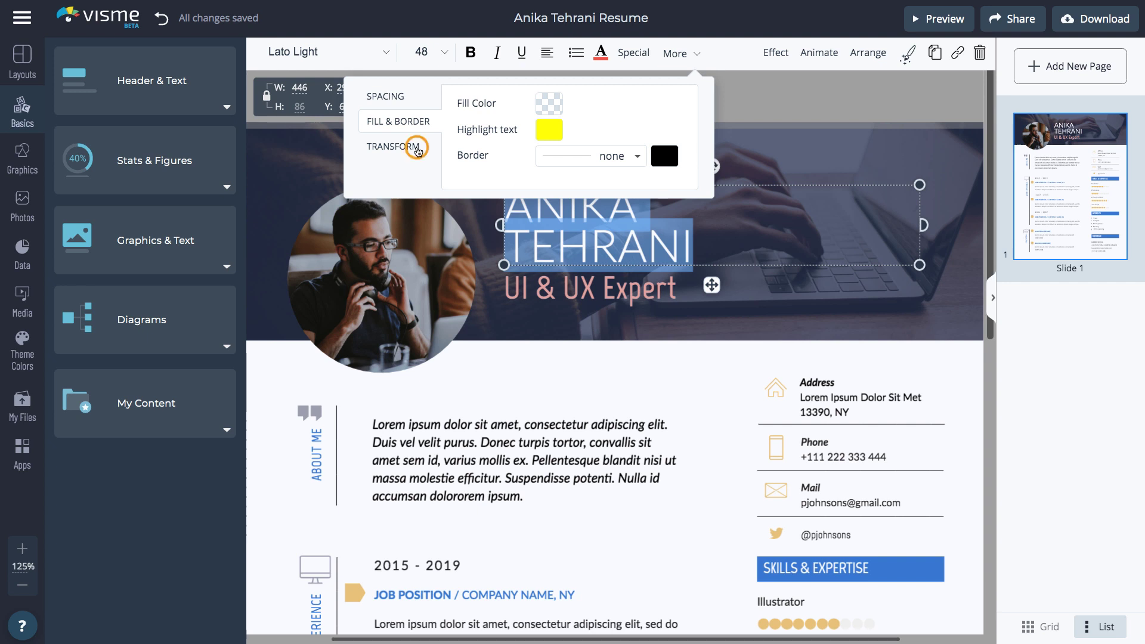
pyautogui.click(417, 151)
# Change the subtitle from UI & UX Expert to 'Instructional Designer'.
pyautogui.click(524, 289)
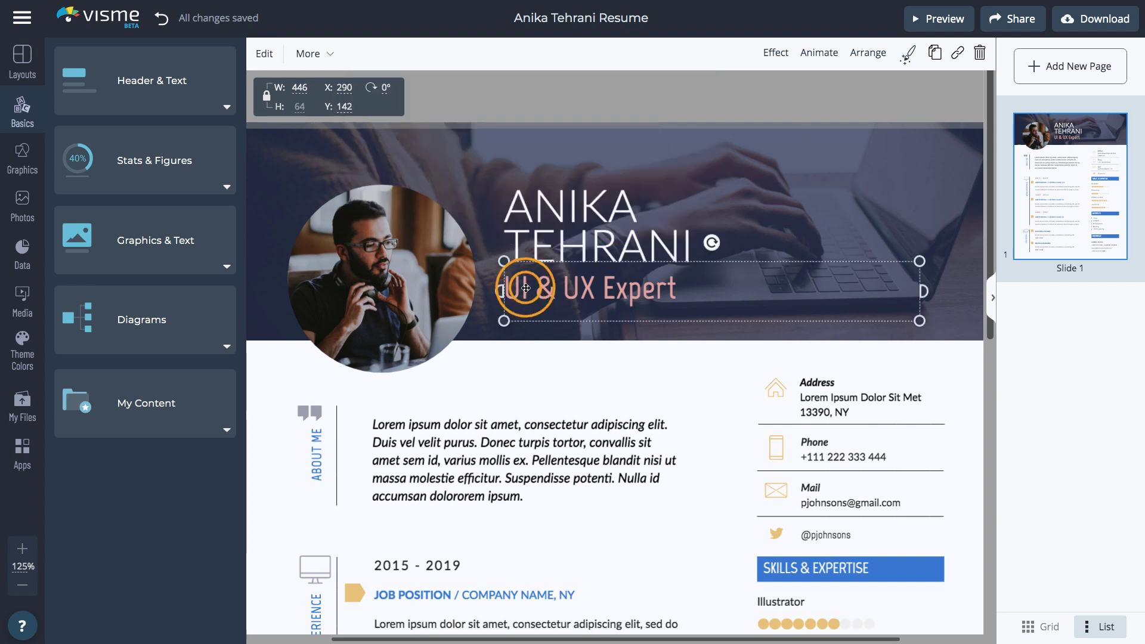
pyautogui.click(524, 289)
pyautogui.write('Instructional Designer')
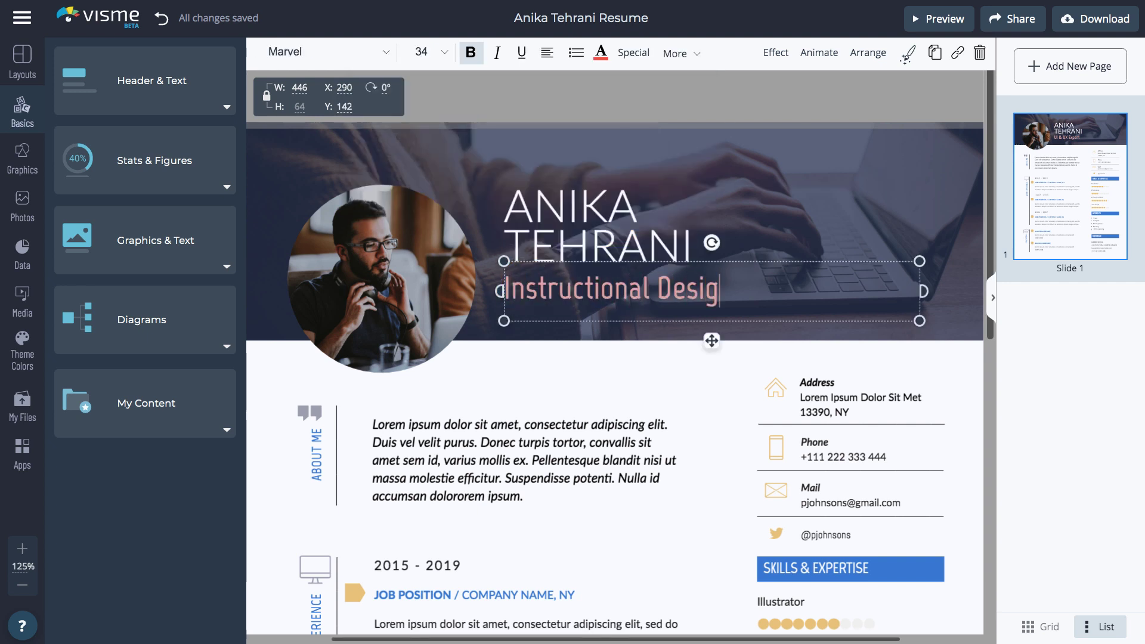
pyautogui.click(474, 384)
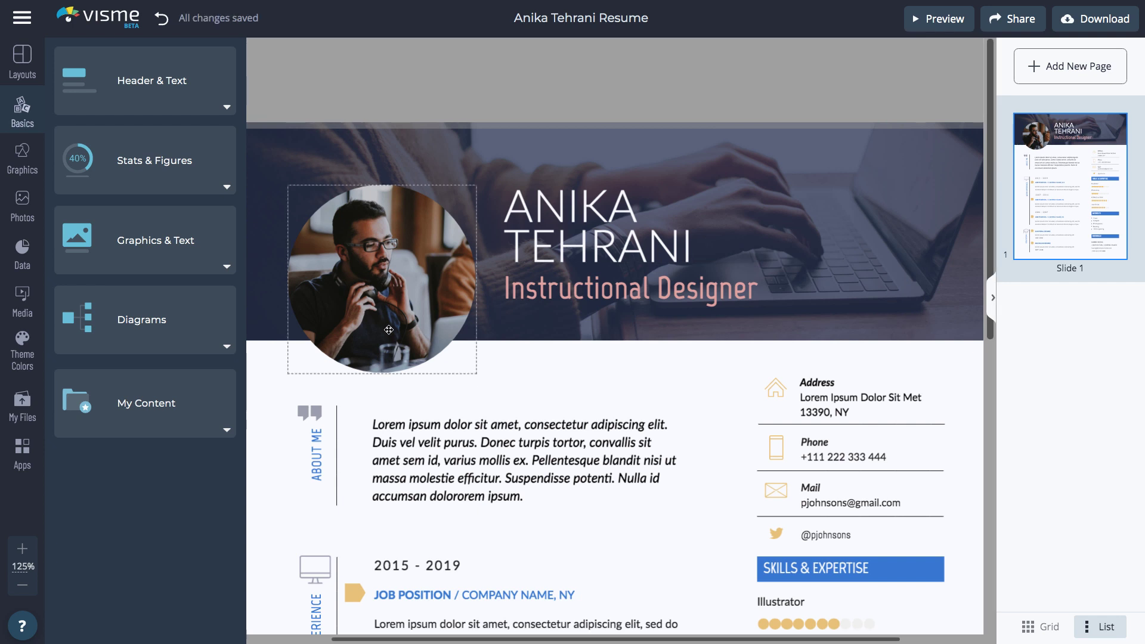
# Replace the circular profile photo with the uploaded headshot from My Files.
pyautogui.click(389, 330)
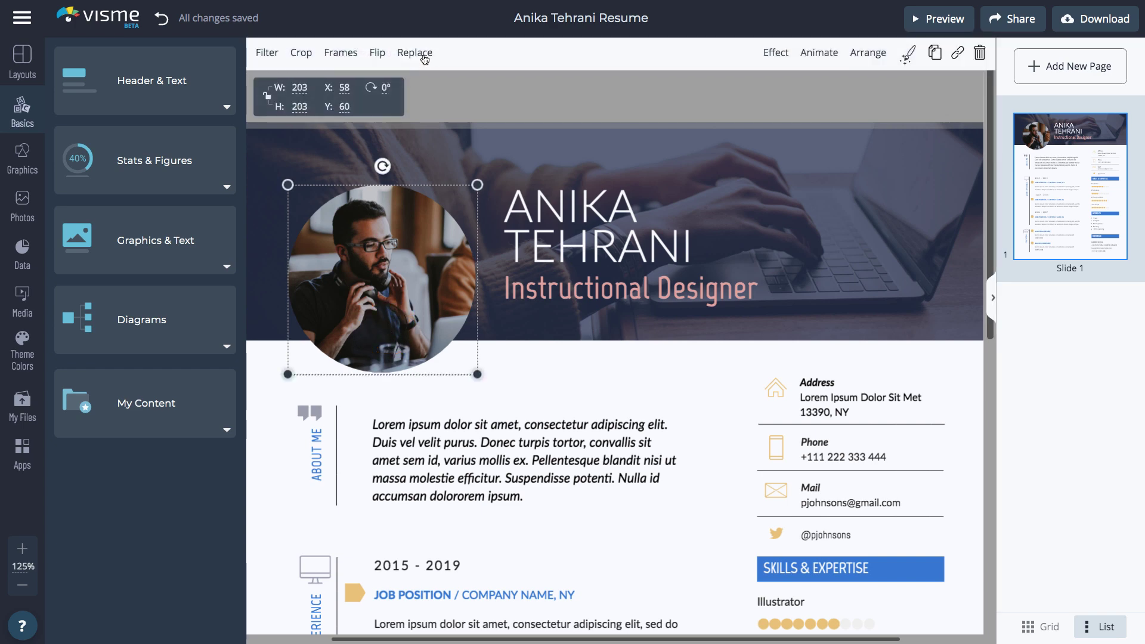
pyautogui.click(27, 198)
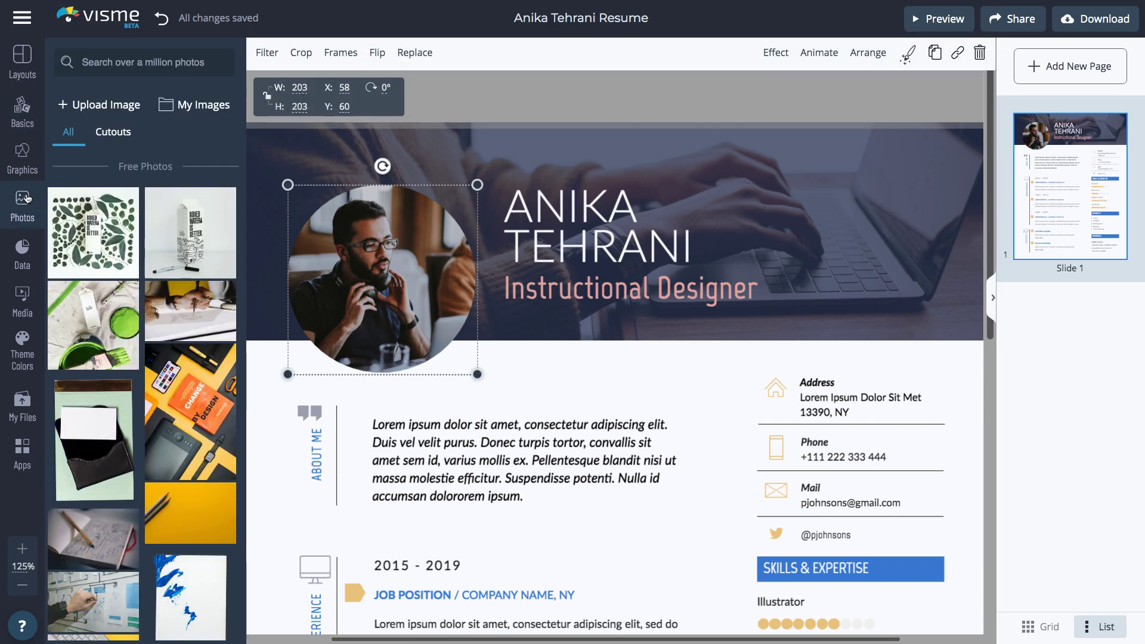
pyautogui.click(22, 405)
pyautogui.click(317, 212)
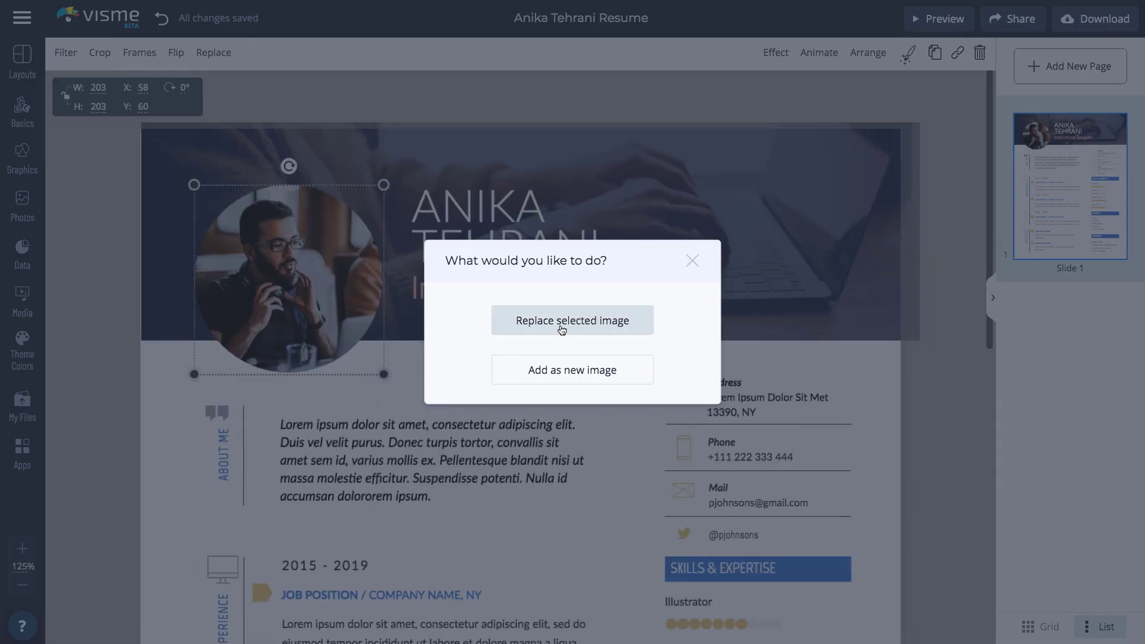
pyautogui.click(562, 322)
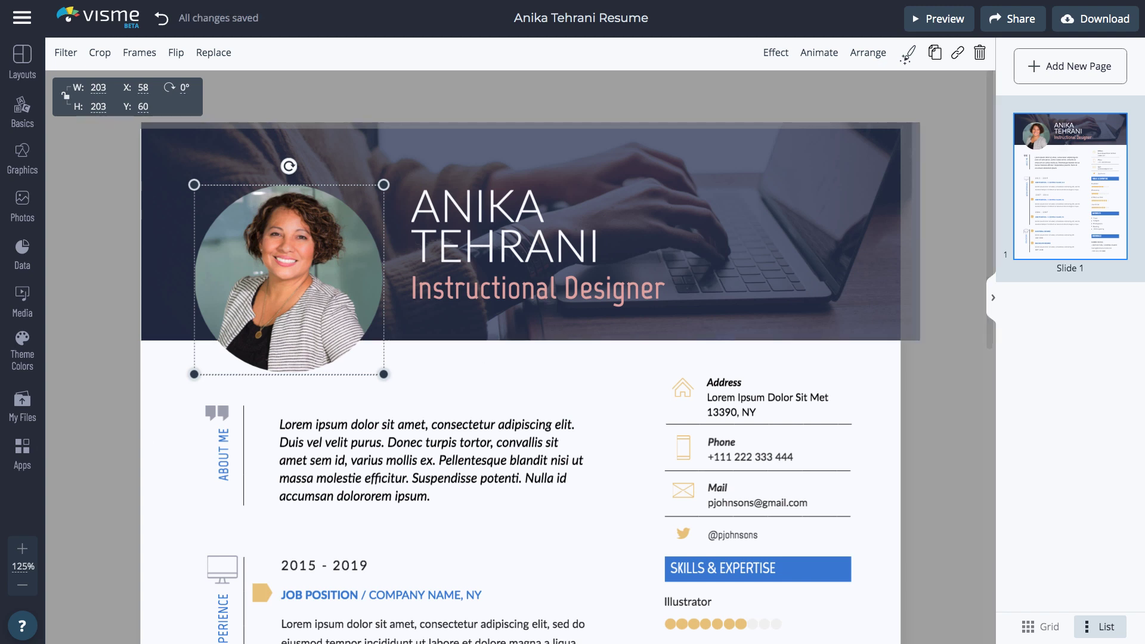
# Replace the header background with the first photo from a 'laptop' search.
pyautogui.click(165, 327)
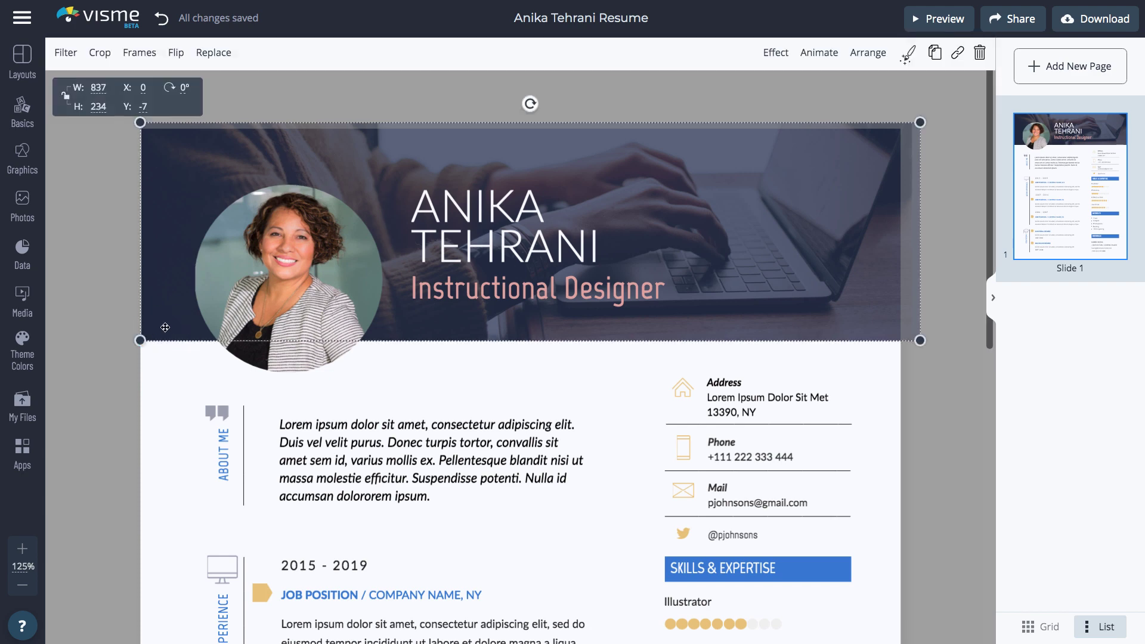
pyautogui.click(16, 207)
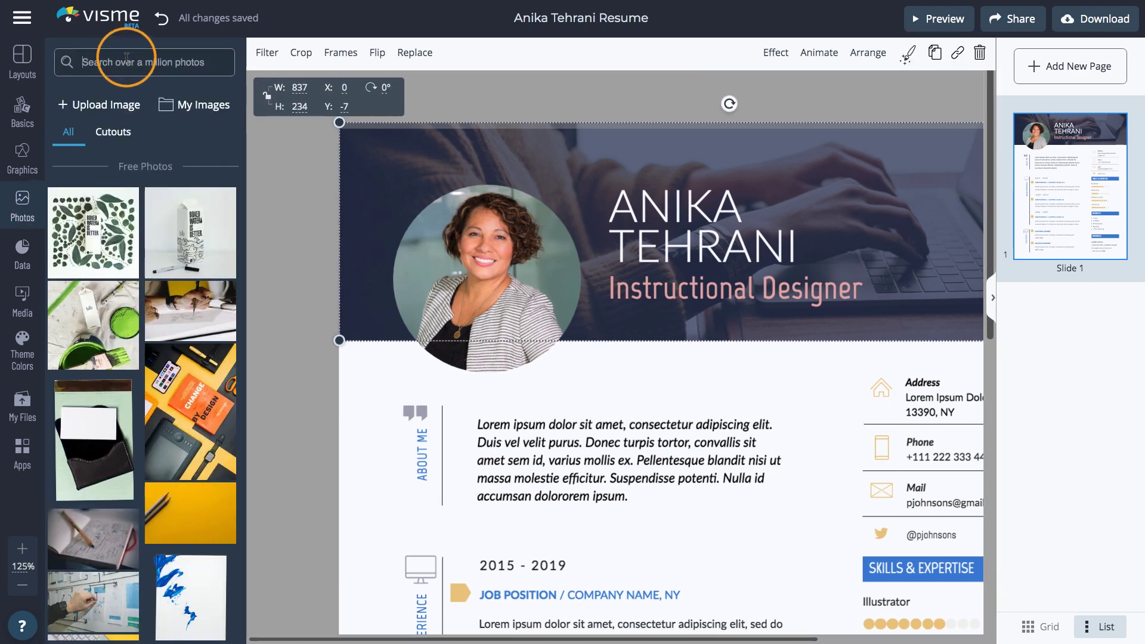
pyautogui.write('laptop')
pyautogui.press('Return')
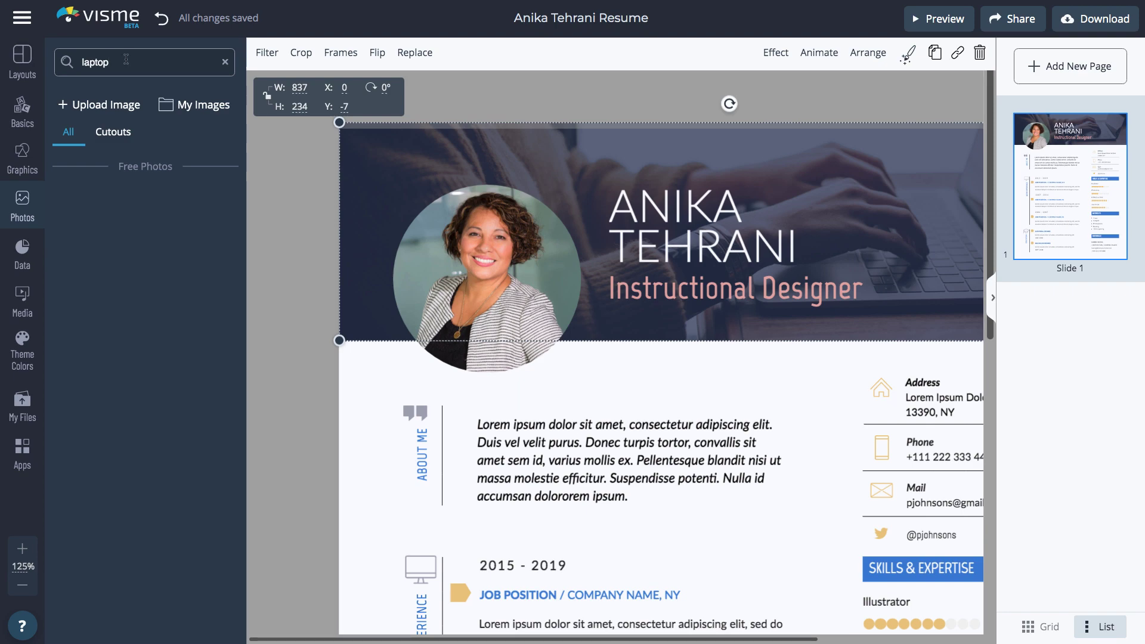
pyautogui.click(103, 206)
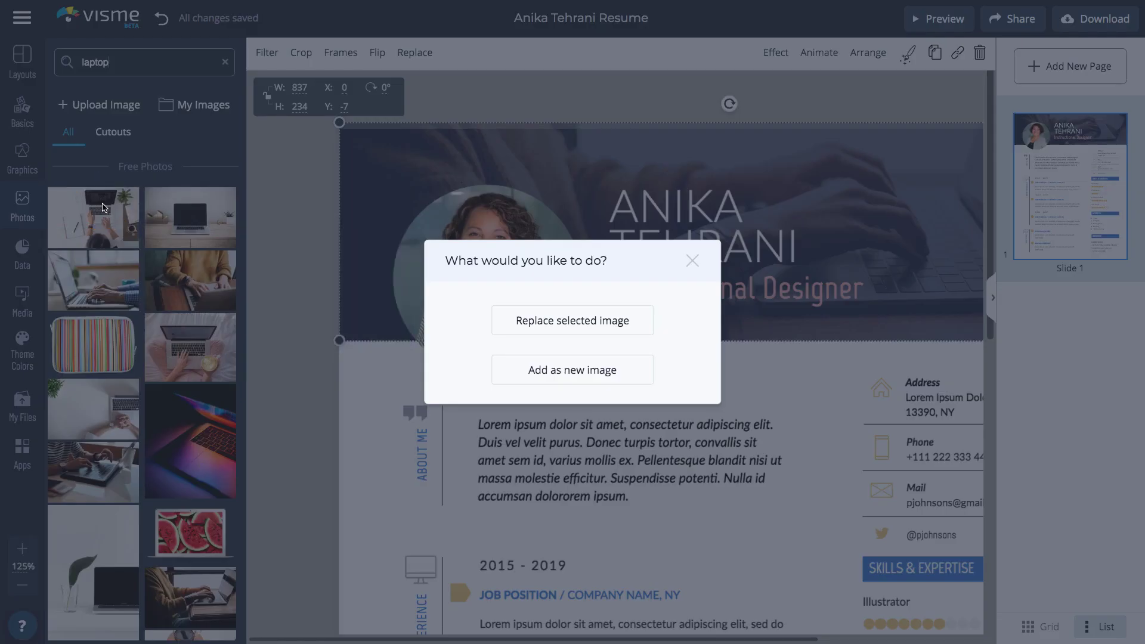
pyautogui.click(582, 317)
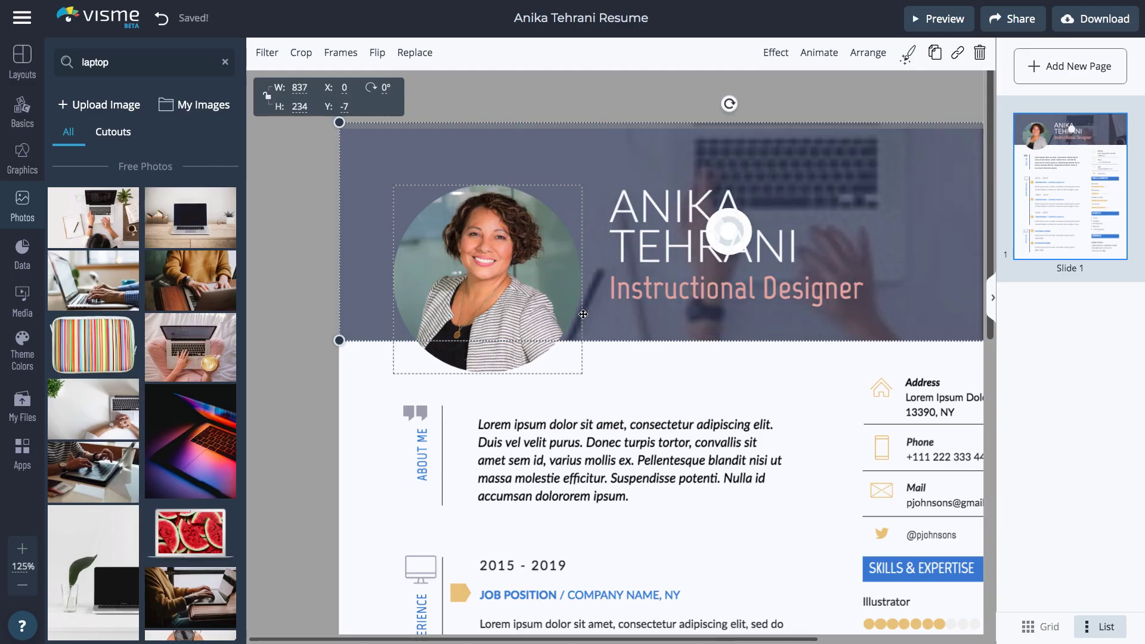
# Raise the header photo's Color Overlay filter from 72% to 78%.
pyautogui.click(267, 53)
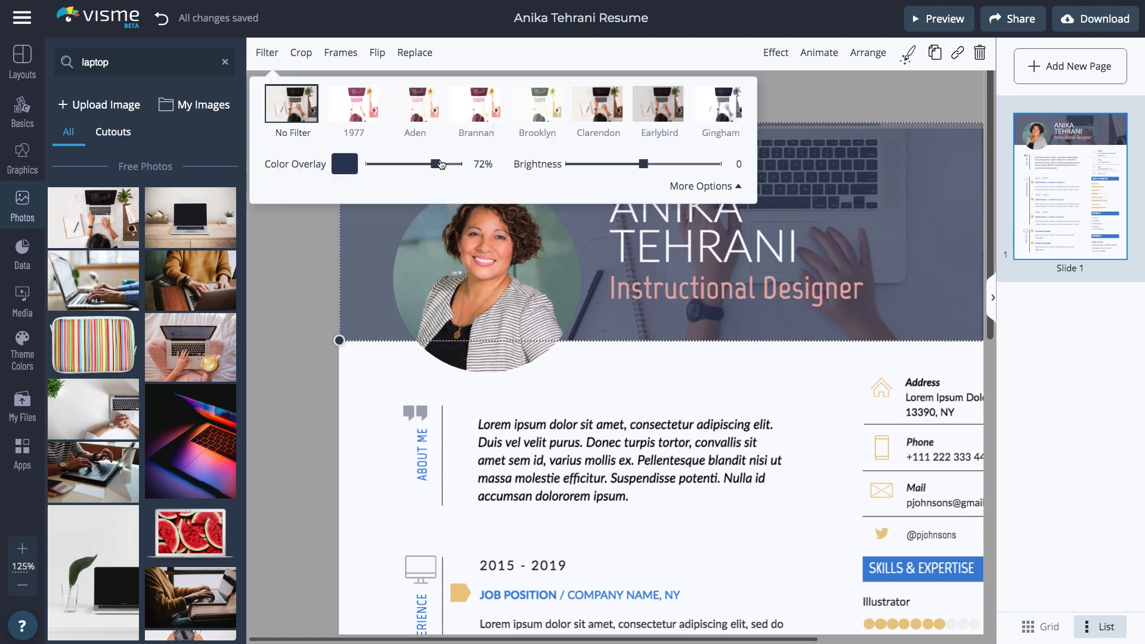
pyautogui.moveTo(440, 164)
pyautogui.mouseDown()
pyautogui.moveTo(459, 166)
pyautogui.moveTo(441, 169)
pyautogui.mouseUp()
pyautogui.click(330, 252)
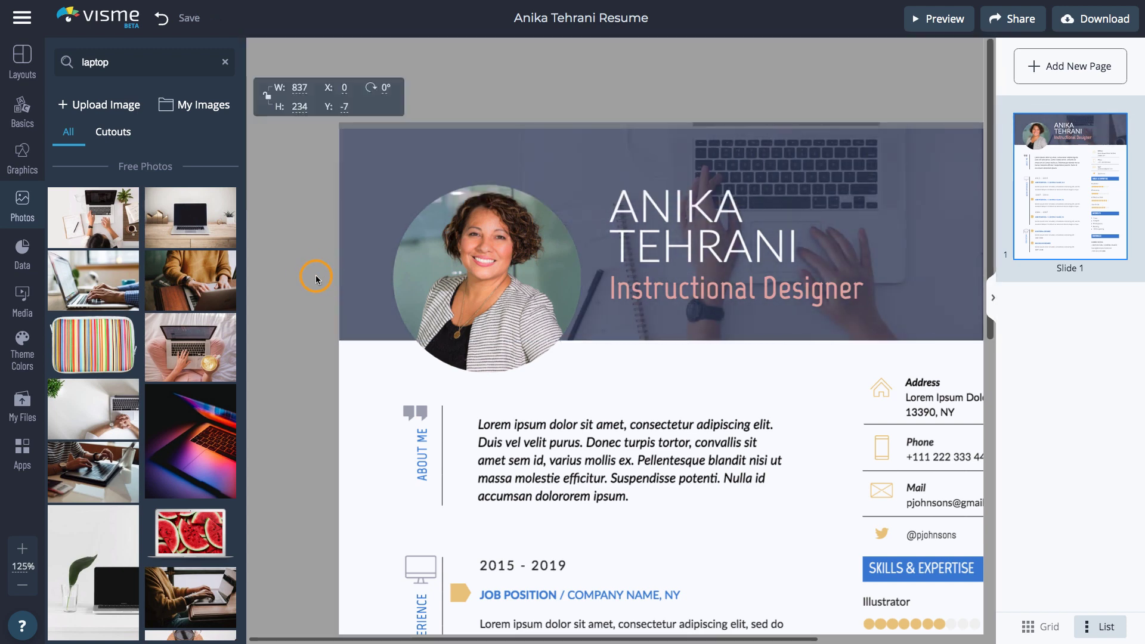
# Set the Illustrator rating dots to 8 filled and 2 empty.
pyautogui.scroll(-5, 597, 358)
pyautogui.hscroll(3, 596, 358)
pyautogui.click(717, 343)
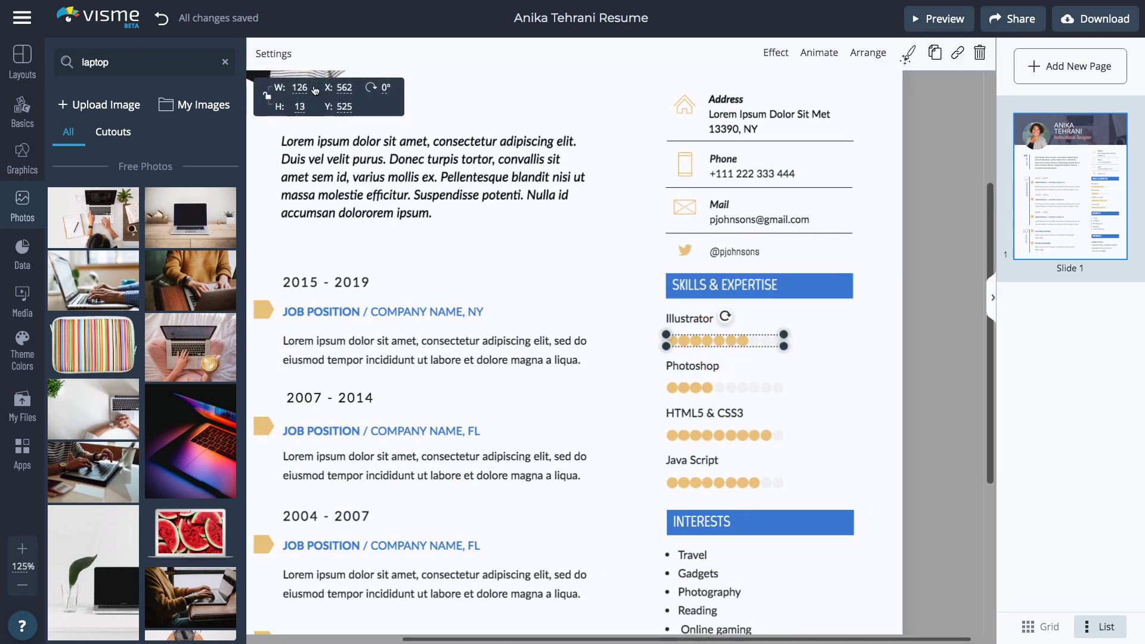
pyautogui.click(274, 54)
pyautogui.write('8')
pyautogui.press('Tab')
pyautogui.write('2')
# Set the Photoshop rating dots to 7 filled and 3 empty.
pyautogui.click(692, 388)
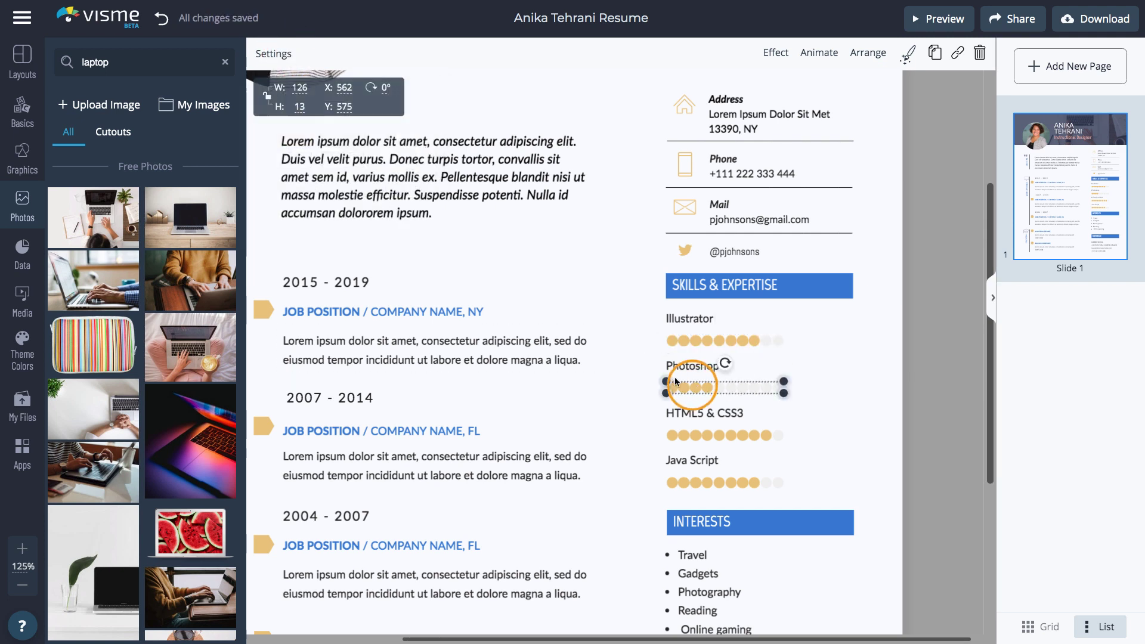
pyautogui.click(273, 53)
pyautogui.click(292, 161)
pyautogui.write('7')
pyautogui.press('Tab')
pyautogui.write('3')
# Relabel the Photoshop skill 'Instructional Design' and the Illustrator skill 'Storyline'.
pyautogui.click(692, 366)
pyautogui.doubleClick(692, 366)
pyautogui.write('Instructional Design')
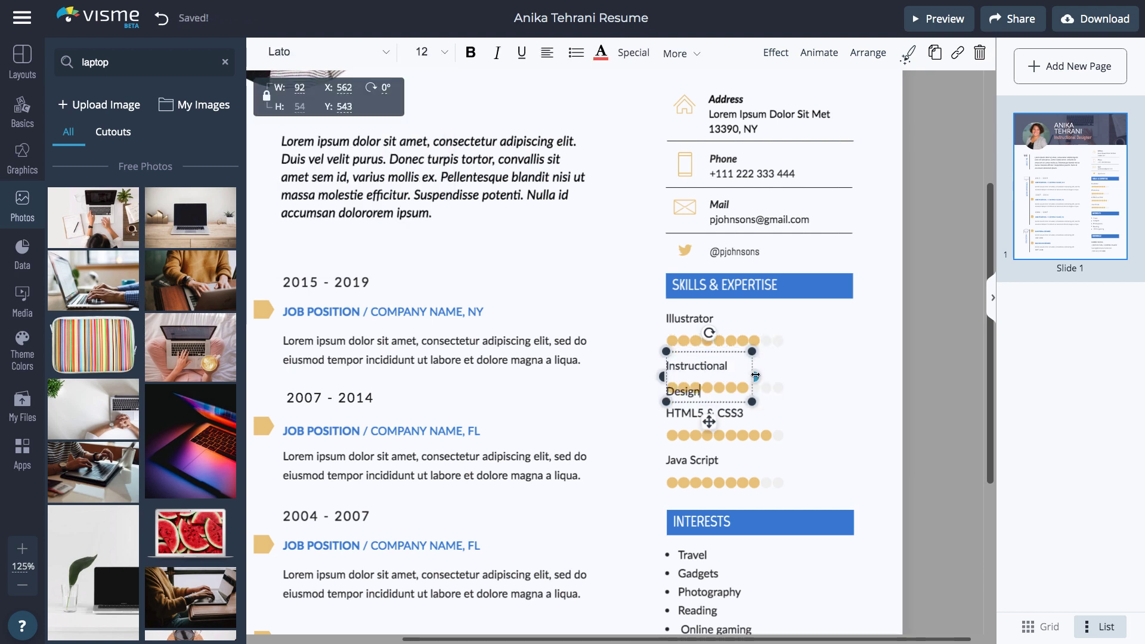
pyautogui.click(694, 317)
pyautogui.doubleClick(695, 318)
pyautogui.write('Storyline')
pyautogui.click(877, 378)
pyautogui.hscroll(-5, 350, 366)
pyautogui.scroll(-3, 350, 365)
pyautogui.click(22, 255)
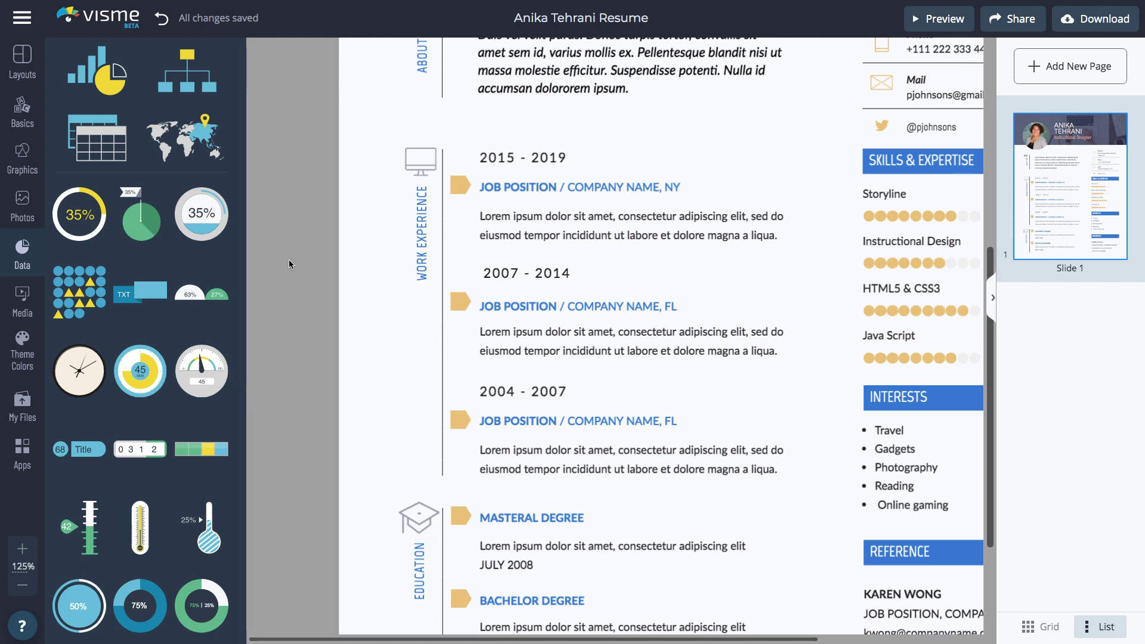
# Delete the bullet list of interests under the INTERESTS heading.
pyautogui.hscroll(5, 532, 273)
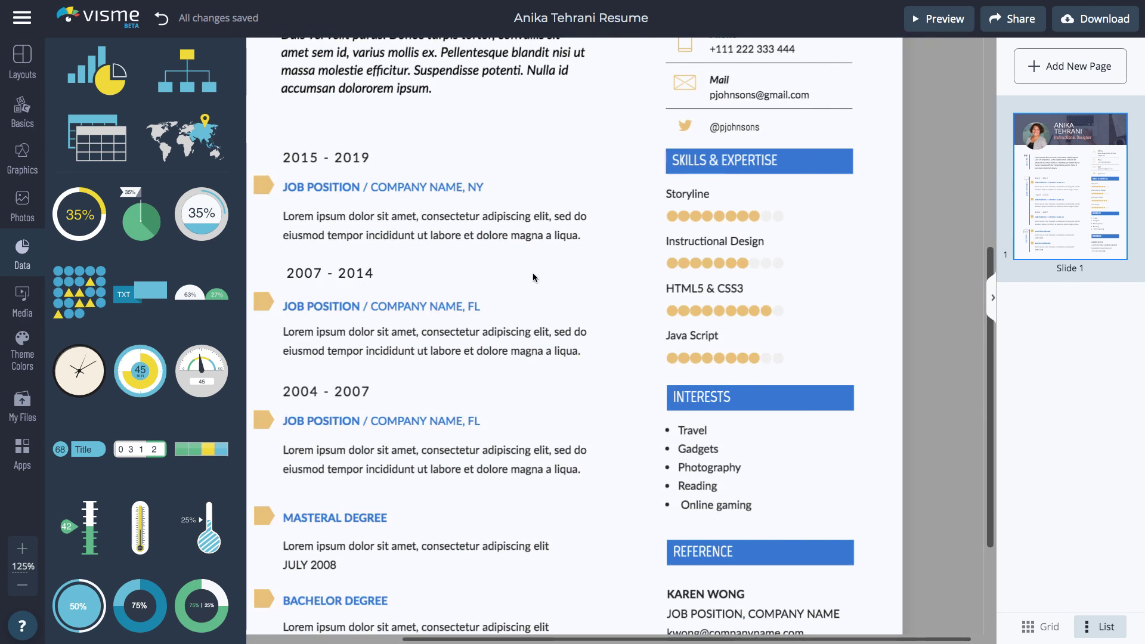
pyautogui.scroll(-3, 532, 273)
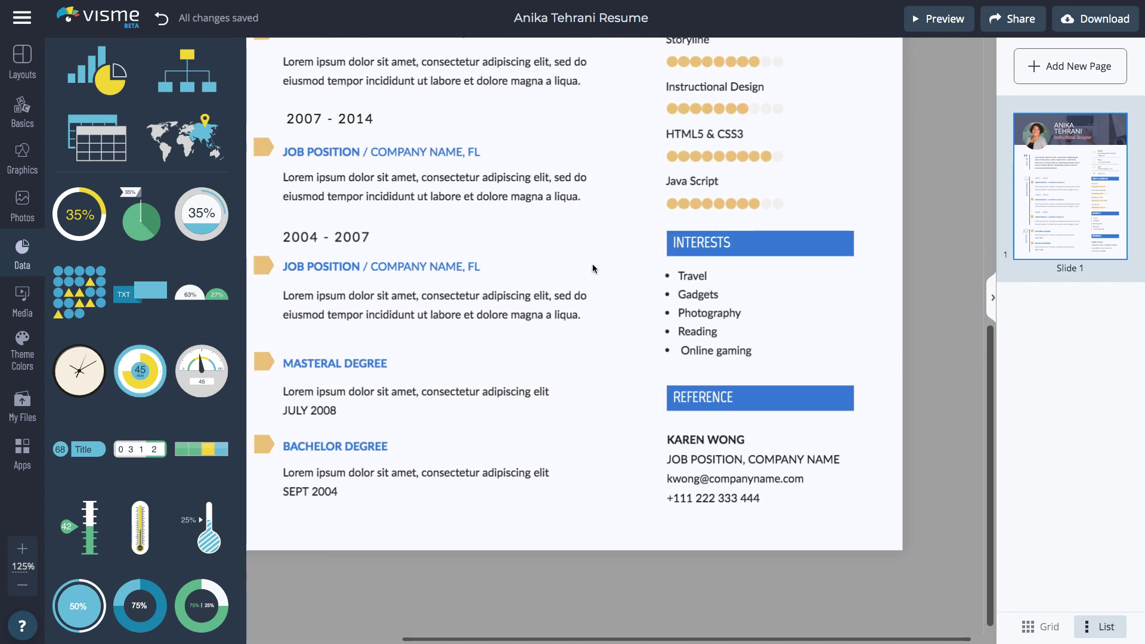
pyautogui.click(678, 273)
pyautogui.press('Delete')
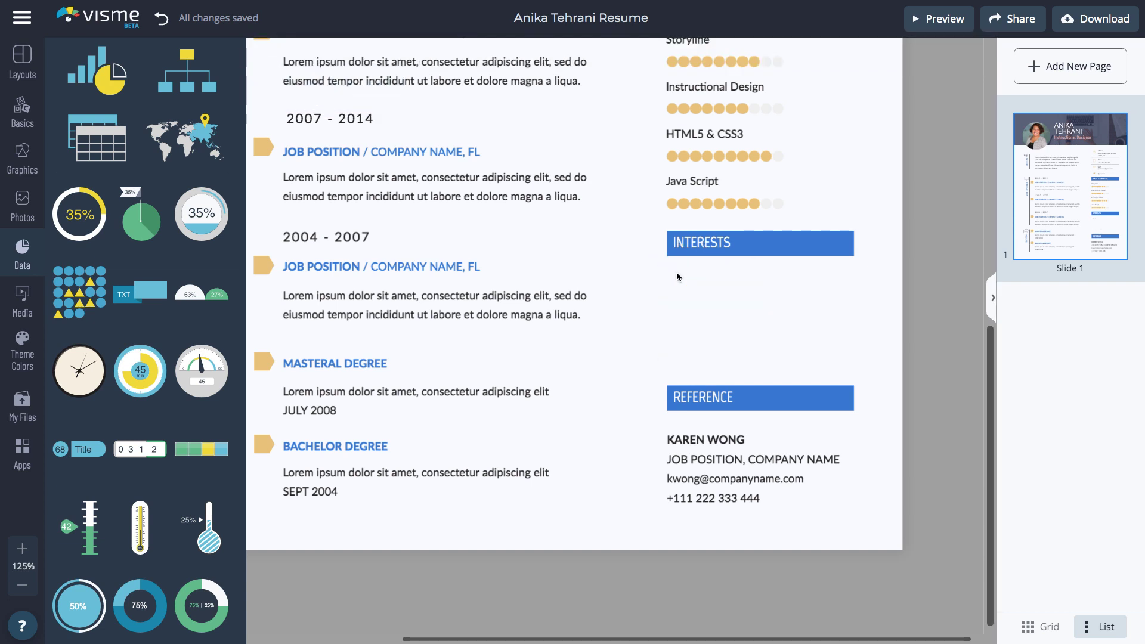
pyautogui.scroll(-5, 122, 324)
# Add a radial wheel under INTERESTS with grey range, tan progress, dark text and 96% value.
pyautogui.click(145, 222)
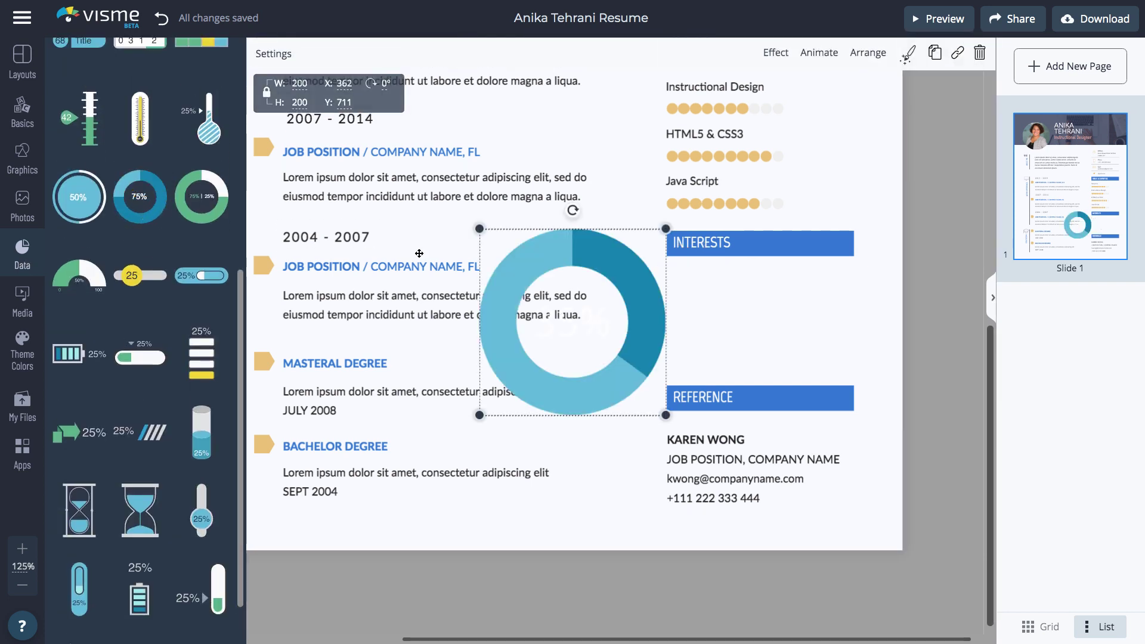
pyautogui.moveTo(633, 271); pyautogui.dragTo(742, 317)
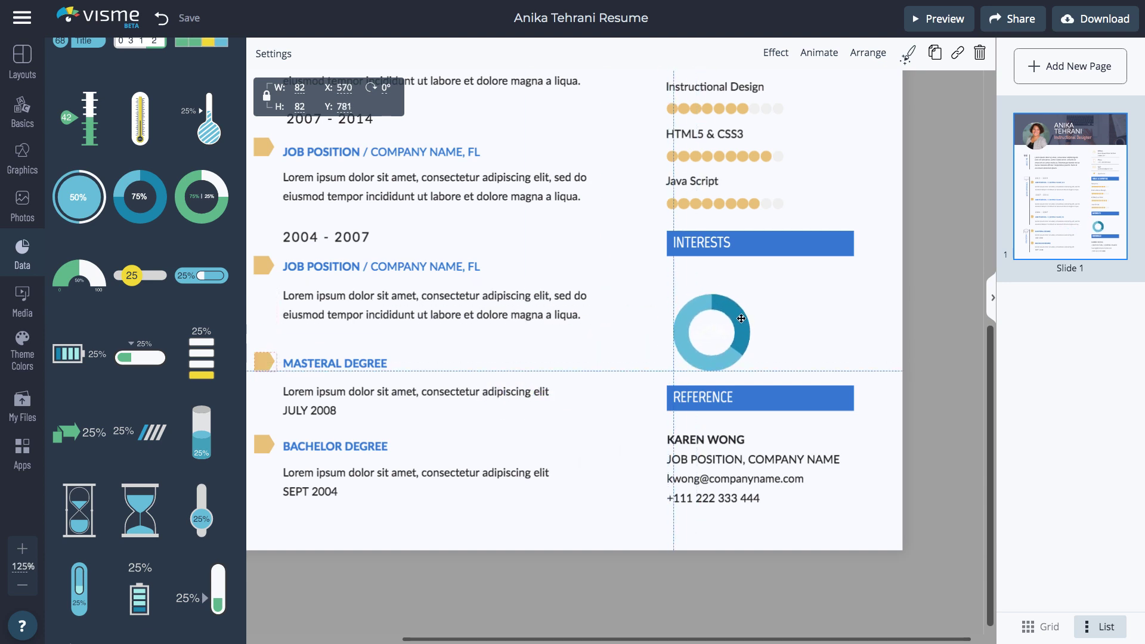
pyautogui.click(282, 55)
pyautogui.click(399, 129)
pyautogui.click(442, 226)
pyautogui.click(399, 158)
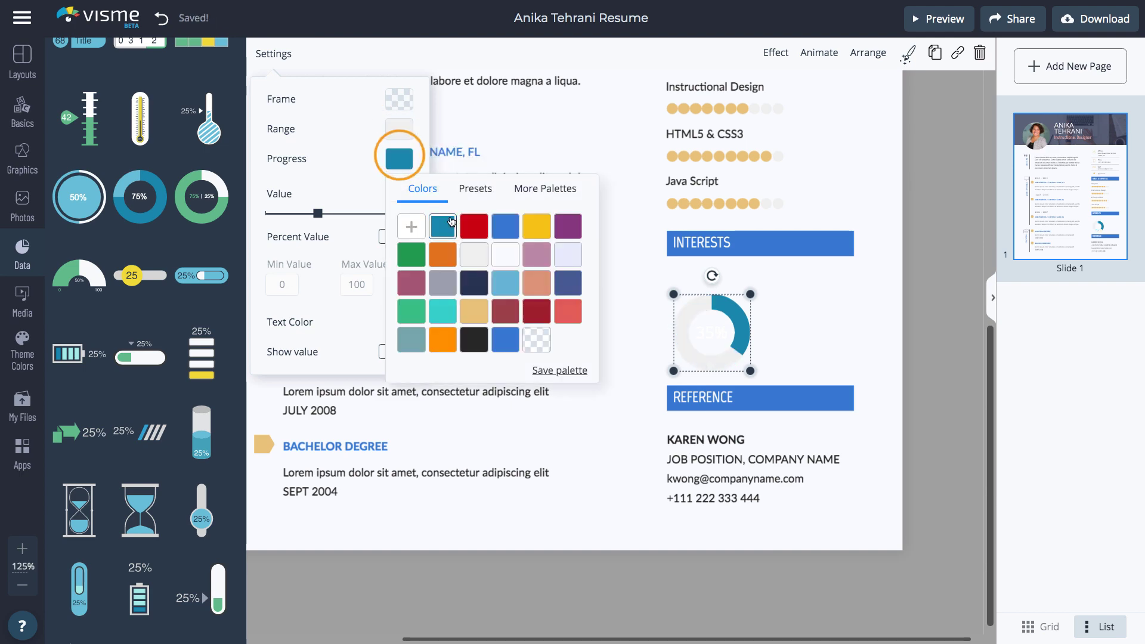
pyautogui.click(442, 311)
pyautogui.click(318, 214)
pyautogui.moveTo(318, 214); pyautogui.dragTo(406, 213)
pyautogui.click(399, 322)
pyautogui.click(443, 417)
pyautogui.click(747, 325)
# Duplicate the donut beside the first and set the copy's value to 98%.
pyautogui.hotkey('ctrl', 'd')
pyautogui.moveTo(747, 325); pyautogui.dragTo(800, 332)
pyautogui.click(283, 54)
pyautogui.moveTo(406, 213); pyautogui.dragTo(410, 214)
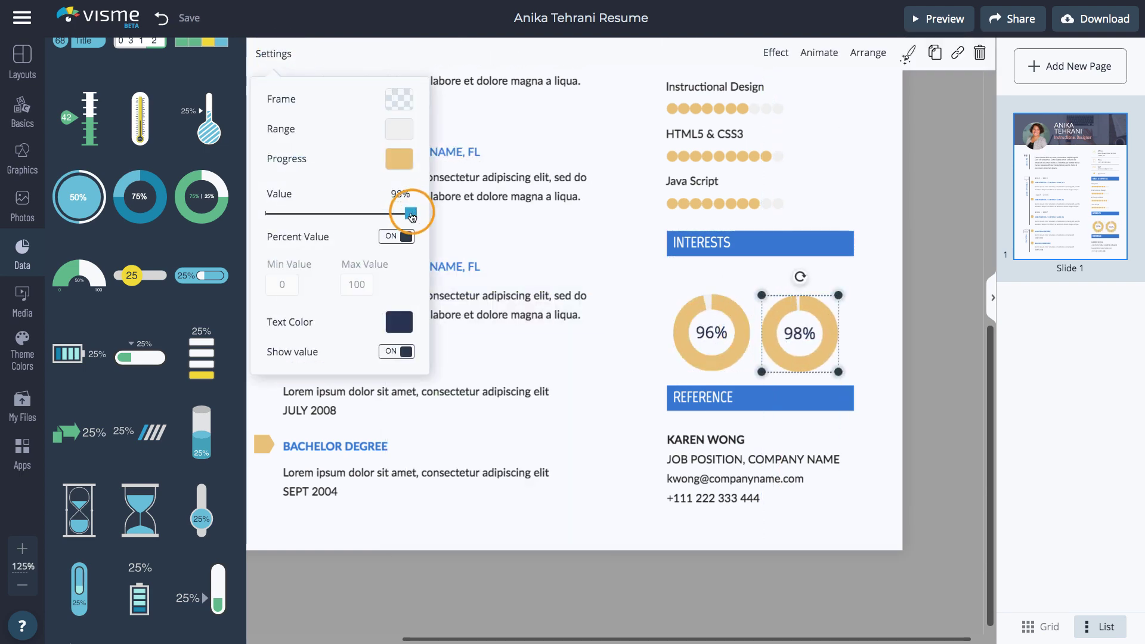
pyautogui.click(874, 287)
# Copy the Java Script label to make 'Photo App' and 'Portfolio App' labels under the donuts.
pyautogui.click(710, 180)
pyautogui.hotkey('ctrl', 'd')
pyautogui.moveTo(710, 180); pyautogui.dragTo(850, 291)
pyautogui.click(337, 54)
pyautogui.click(728, 279)
pyautogui.doubleClick(711, 278)
pyautogui.click(712, 281)
pyautogui.write('Photo App')
pyautogui.click(877, 289)
pyautogui.click(728, 279)
pyautogui.hotkey('ctrl', 'd')
pyautogui.doubleClick(784, 279)
pyautogui.write('Portfolio')
# Retitle the INTERESTS heading to 'MY APP POSITIVE REVIEWS'.
pyautogui.doubleClick(761, 243)
pyautogui.write('MY APP POSITIVE REVIEWS')
pyautogui.press('Escape')
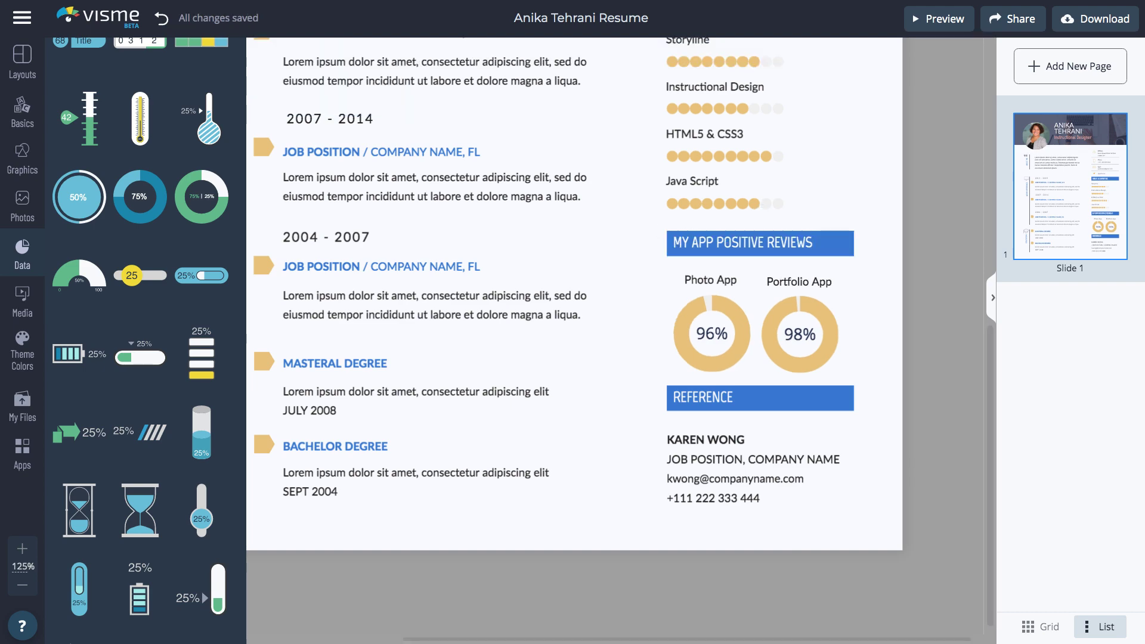
# Replace the Education graduation cap with the Education quill icon and colour it grey.
pyautogui.hscroll(-5, 393, 409)
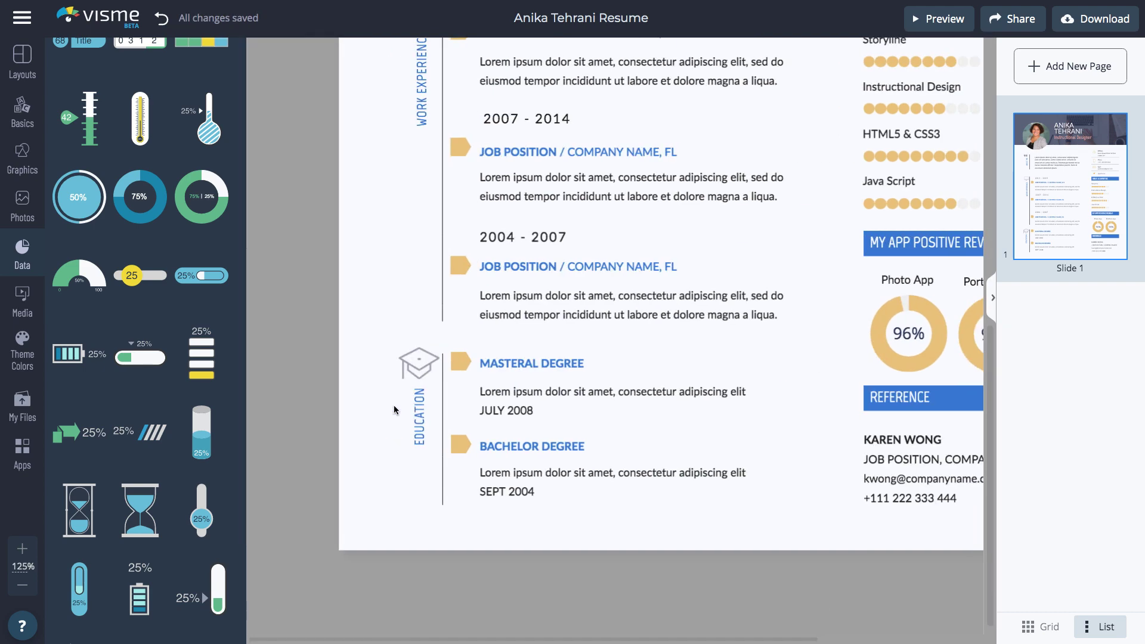
pyautogui.click(415, 364)
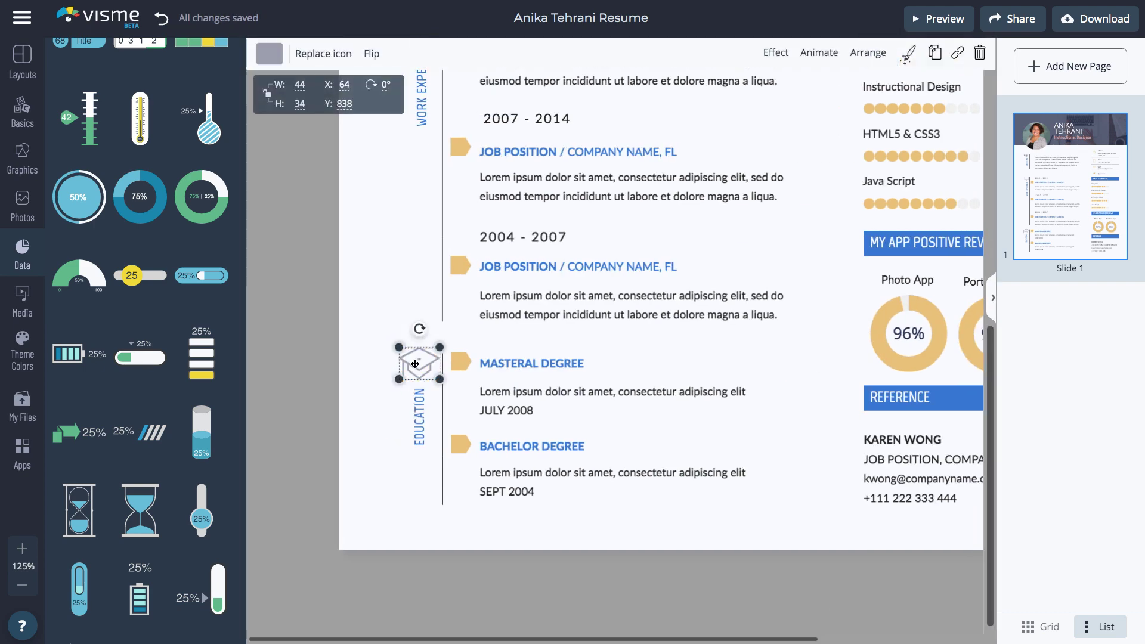
pyautogui.click(316, 53)
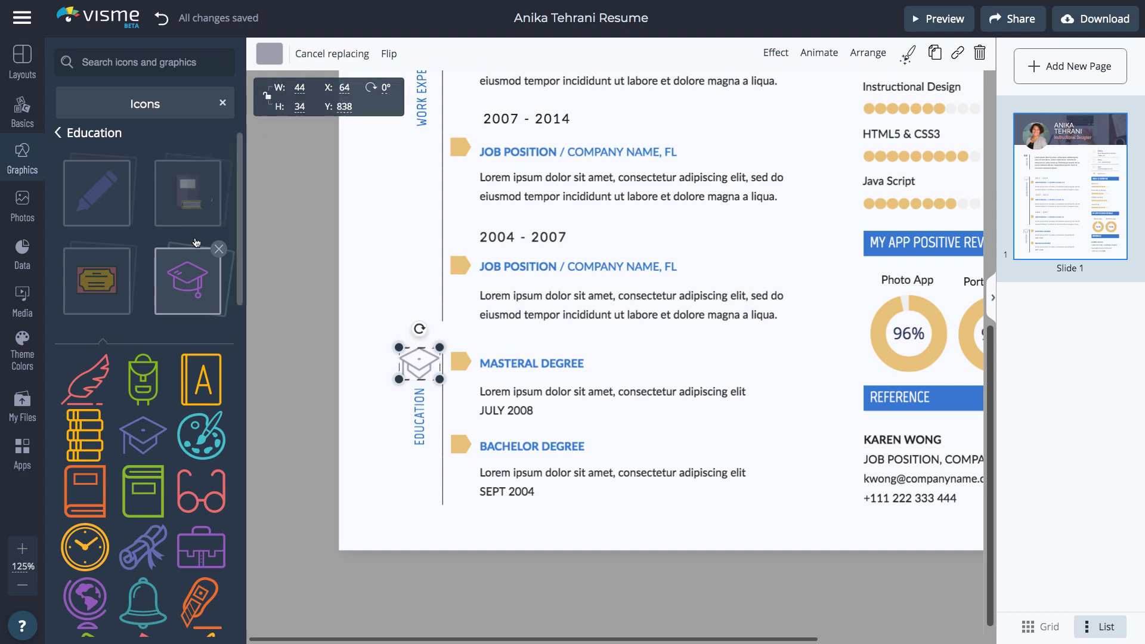
pyautogui.click(96, 378)
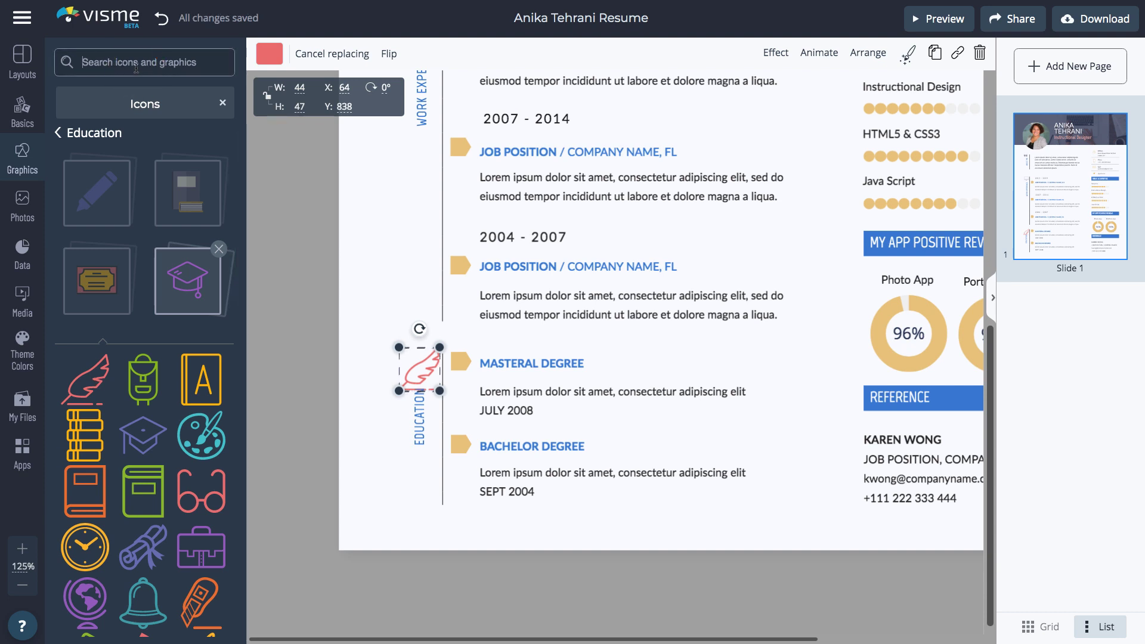
pyautogui.click(276, 54)
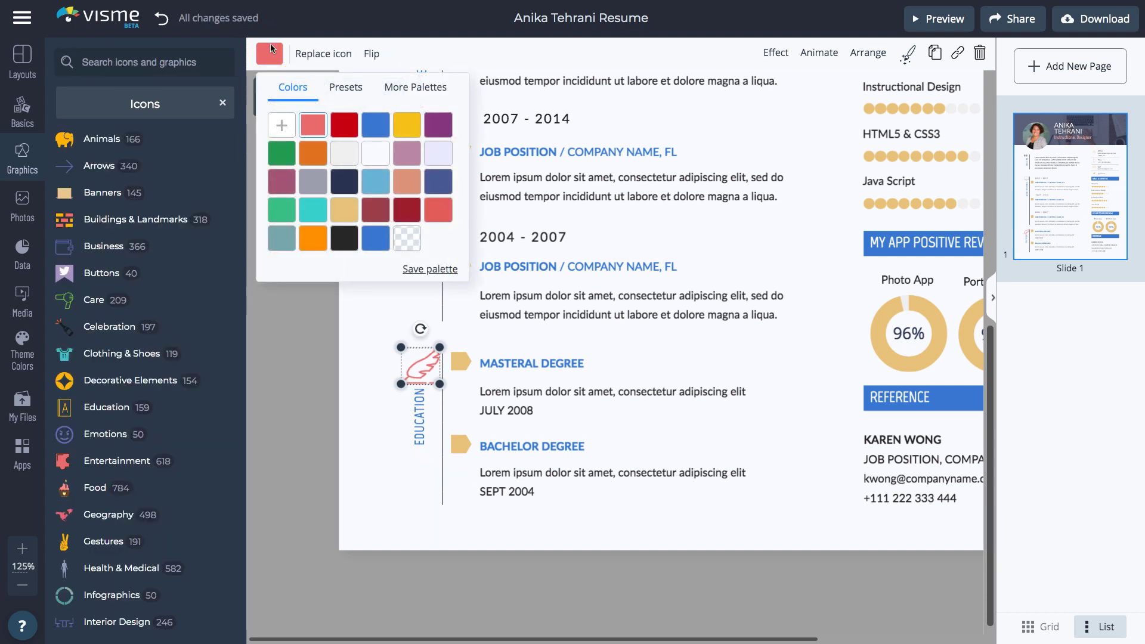
pyautogui.click(316, 181)
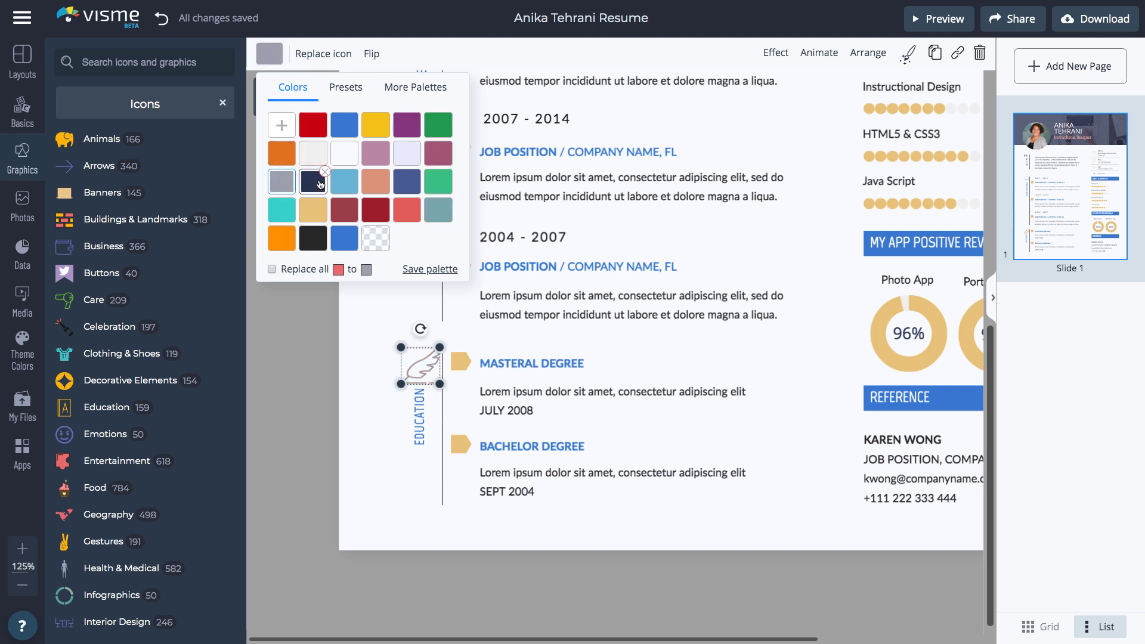
pyautogui.click(334, 343)
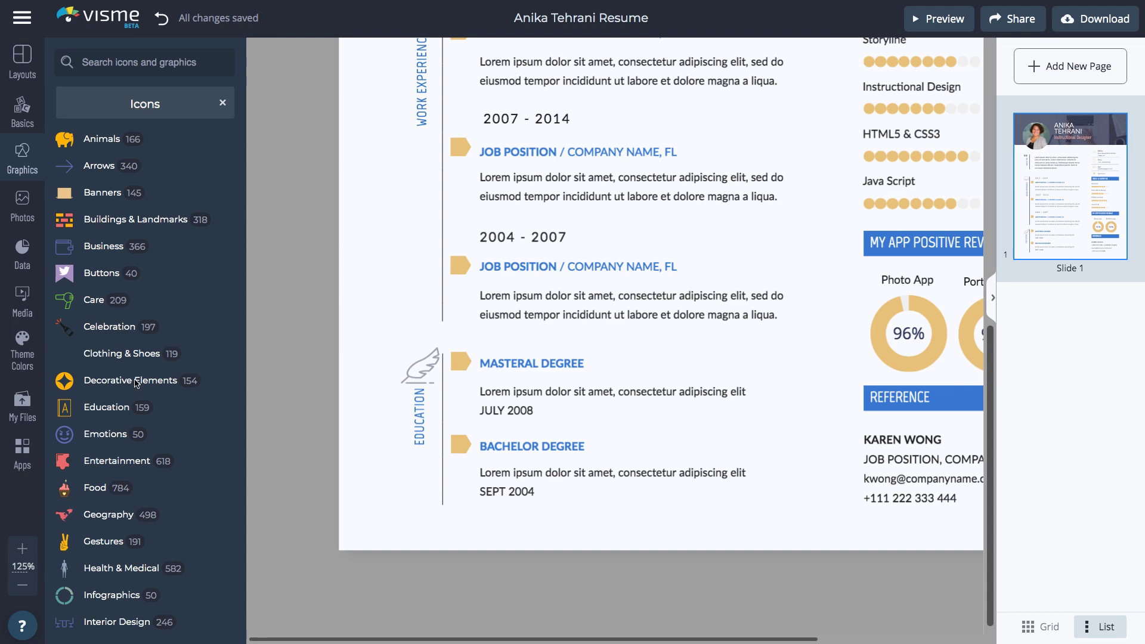
# Add the purple-suited businesswoman from Characters > Professional, halve her size and move her into the left margin.
pyautogui.scroll(1, 334, 342)
pyautogui.click(222, 103)
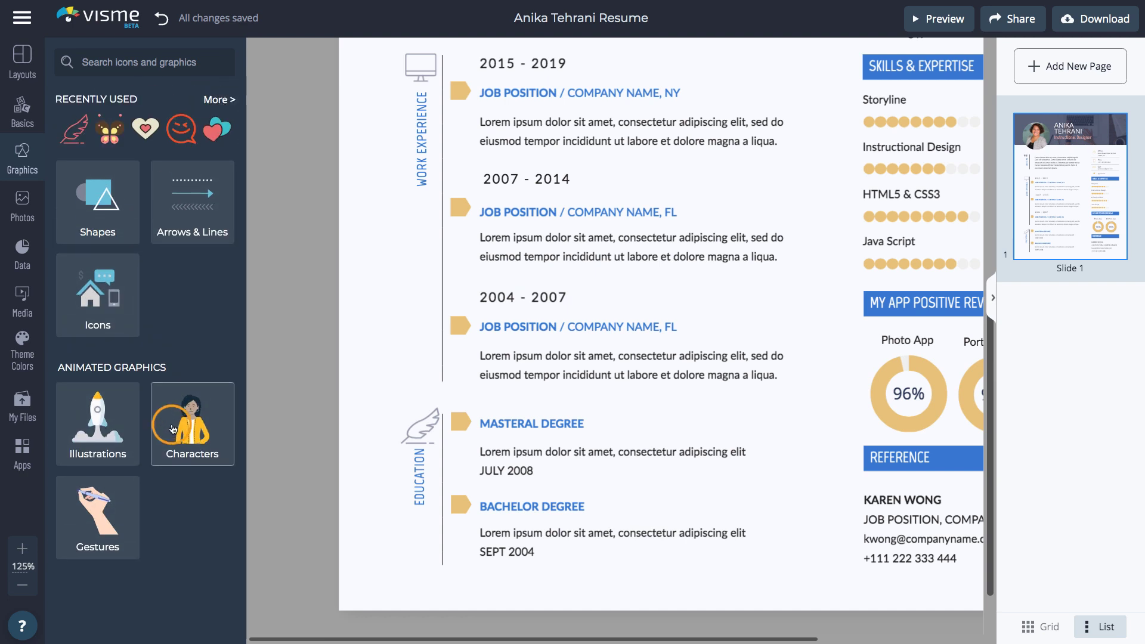
pyautogui.click(173, 425)
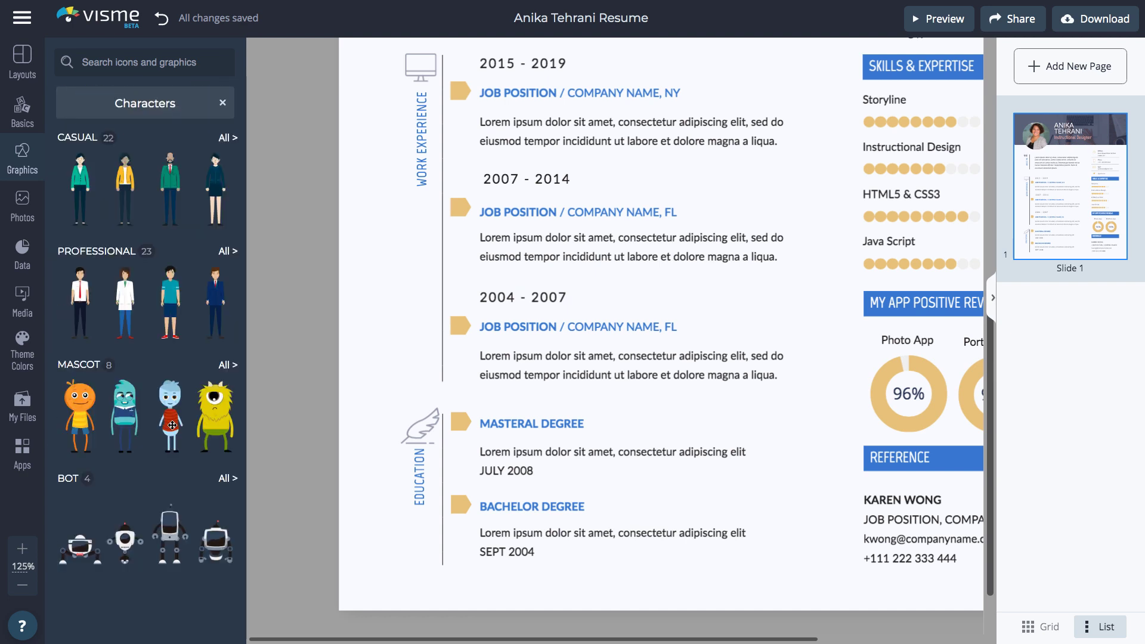
pyautogui.click(228, 251)
pyautogui.scroll(-5, 160, 311)
pyautogui.click(82, 580)
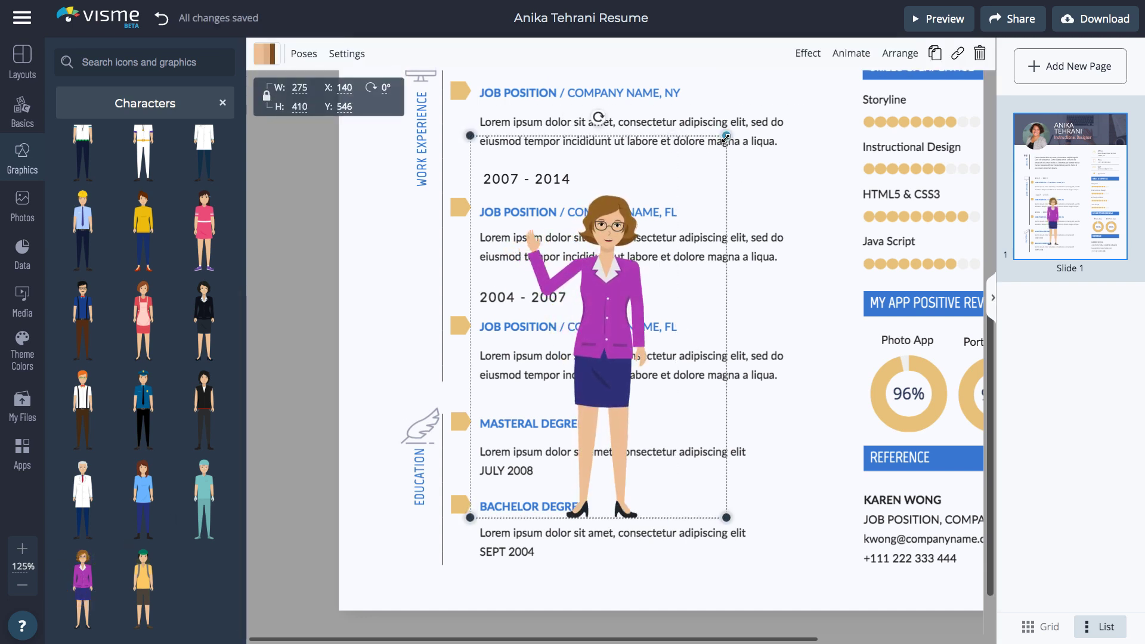
pyautogui.moveTo(726, 136); pyautogui.dragTo(608, 311)
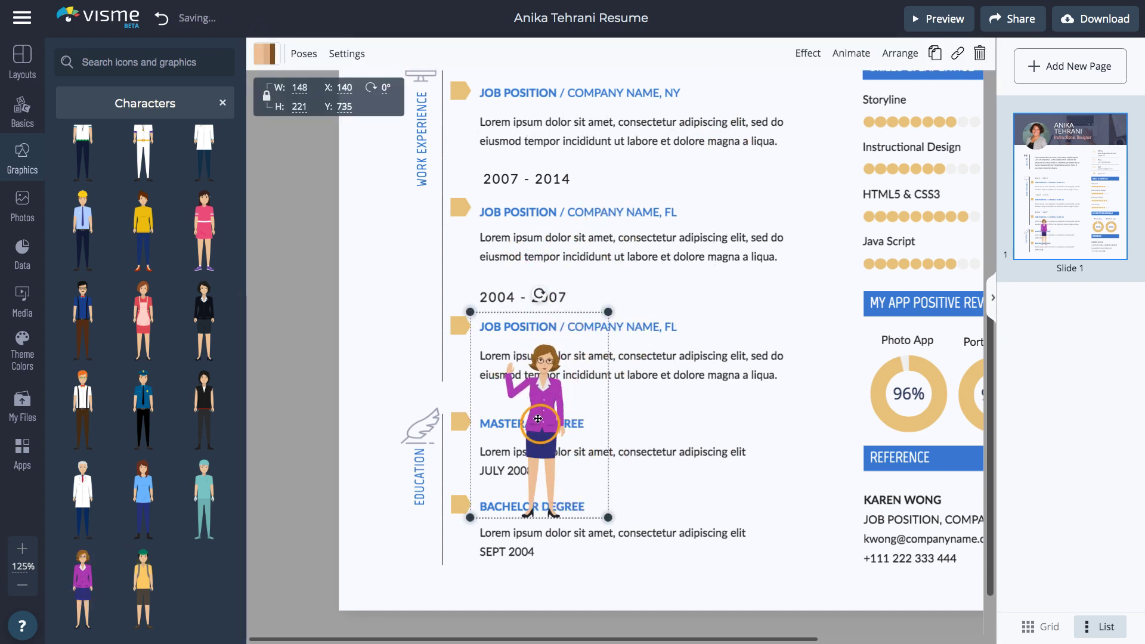
pyautogui.moveTo(523, 392); pyautogui.dragTo(407, 287)
# Switch the businesswoman to the lectern presenting pose.
pyautogui.click(272, 56)
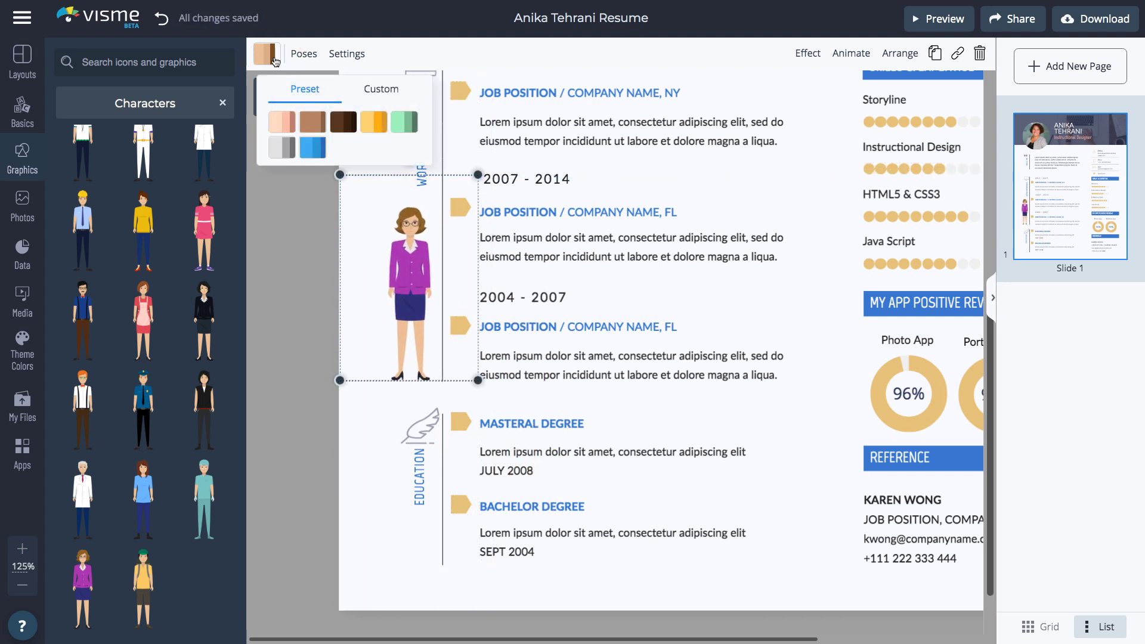
pyautogui.click(268, 55)
pyautogui.click(304, 54)
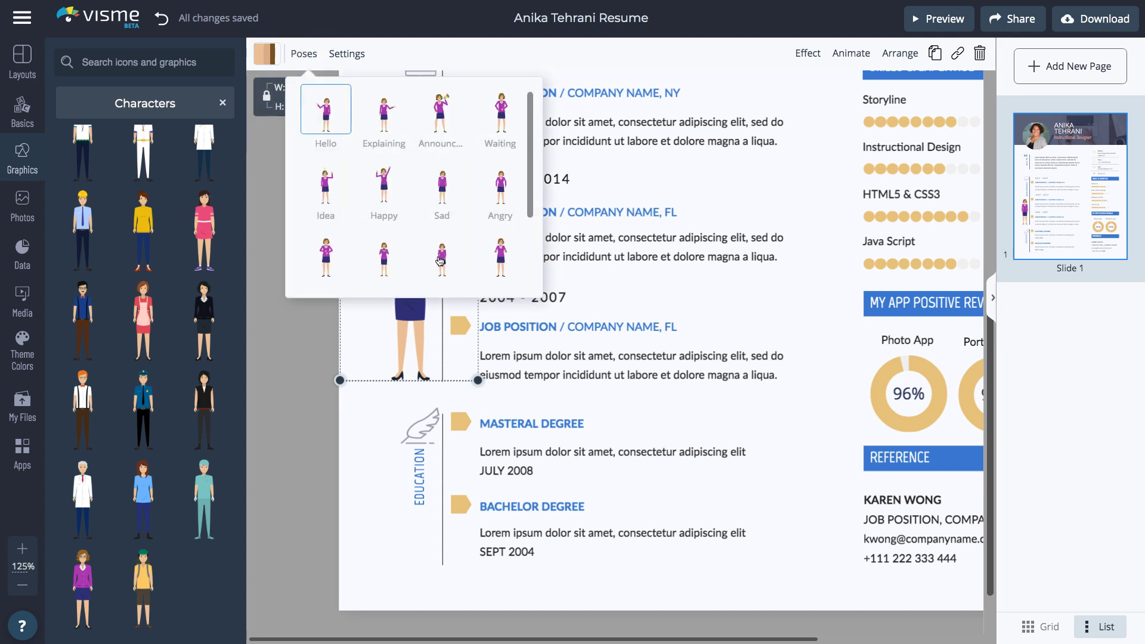
pyautogui.click(441, 257)
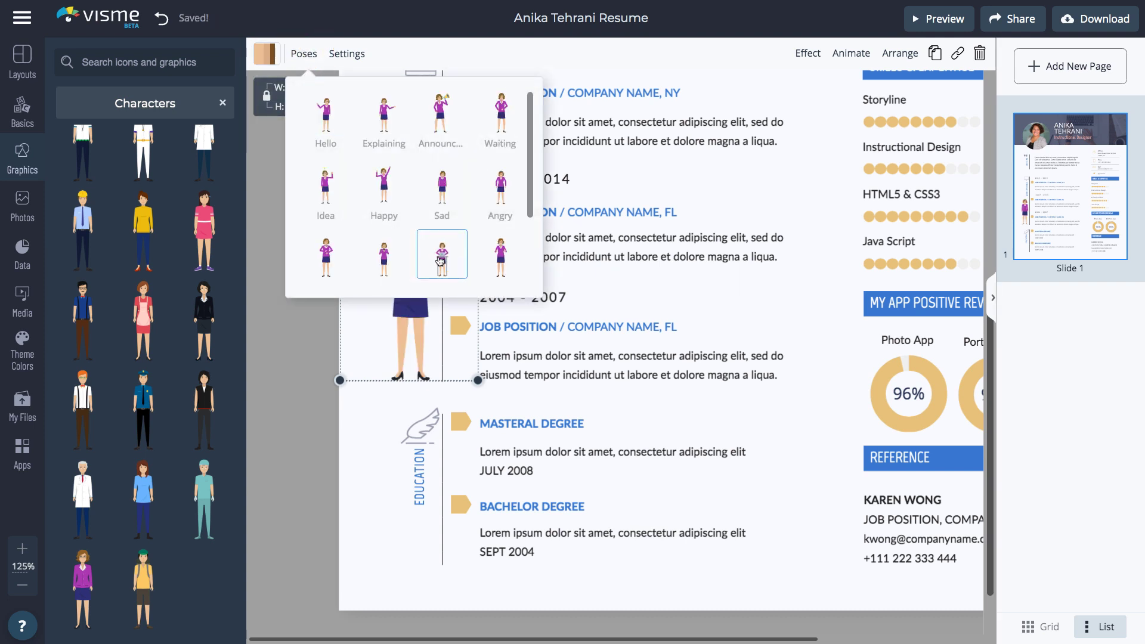
pyautogui.click(284, 398)
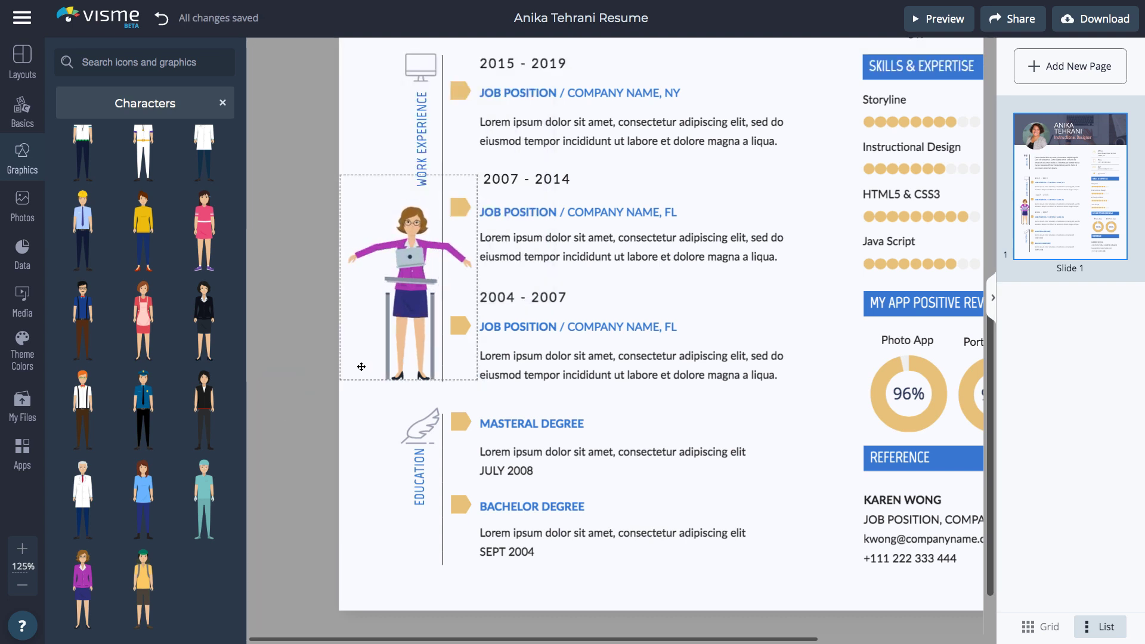
# Link the Mail contact box to the resume's website address, opening in a new window.
pyautogui.scroll(4, 636, 268)
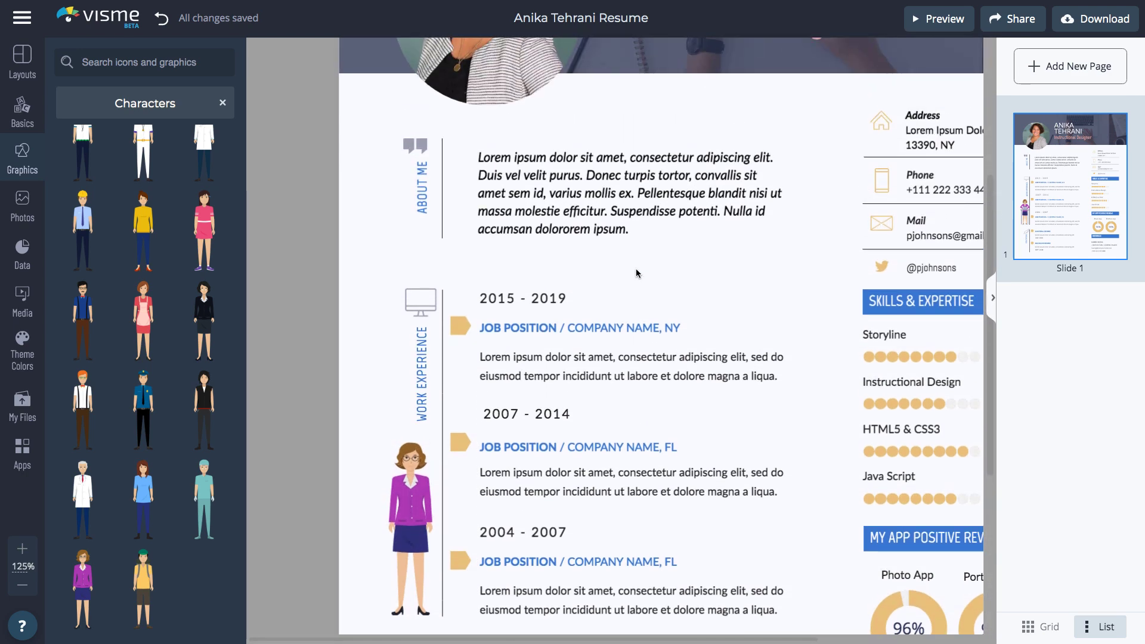
pyautogui.hscroll(3, 636, 269)
pyautogui.keyDown('ctrl'); pyautogui.scroll(5, 636, 268); pyautogui.keyUp('ctrl')
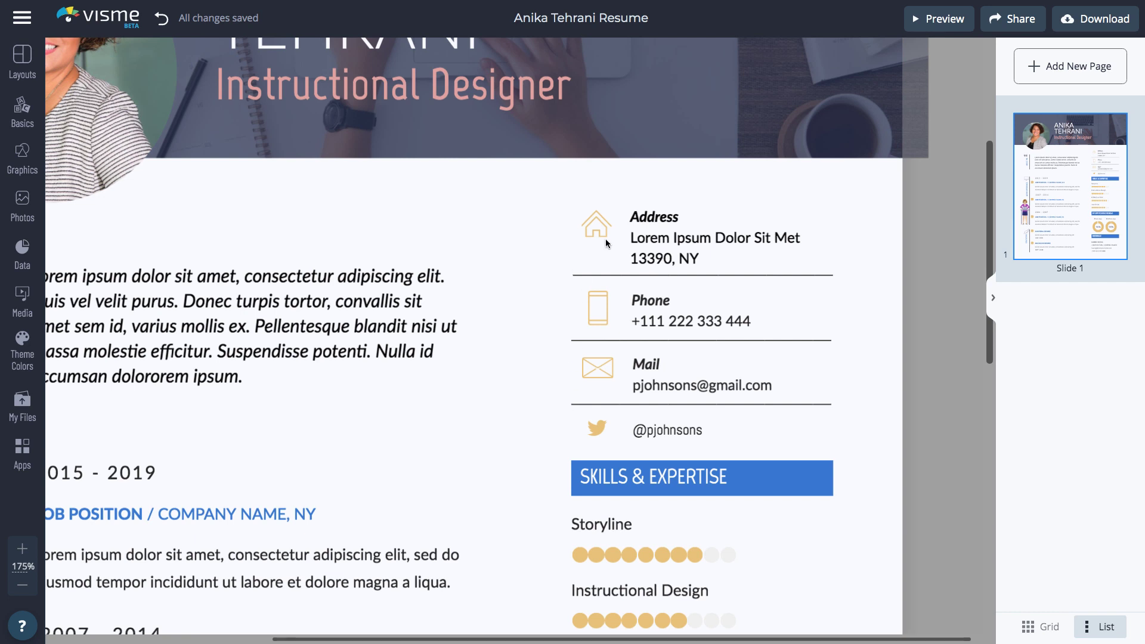
pyautogui.click(721, 378)
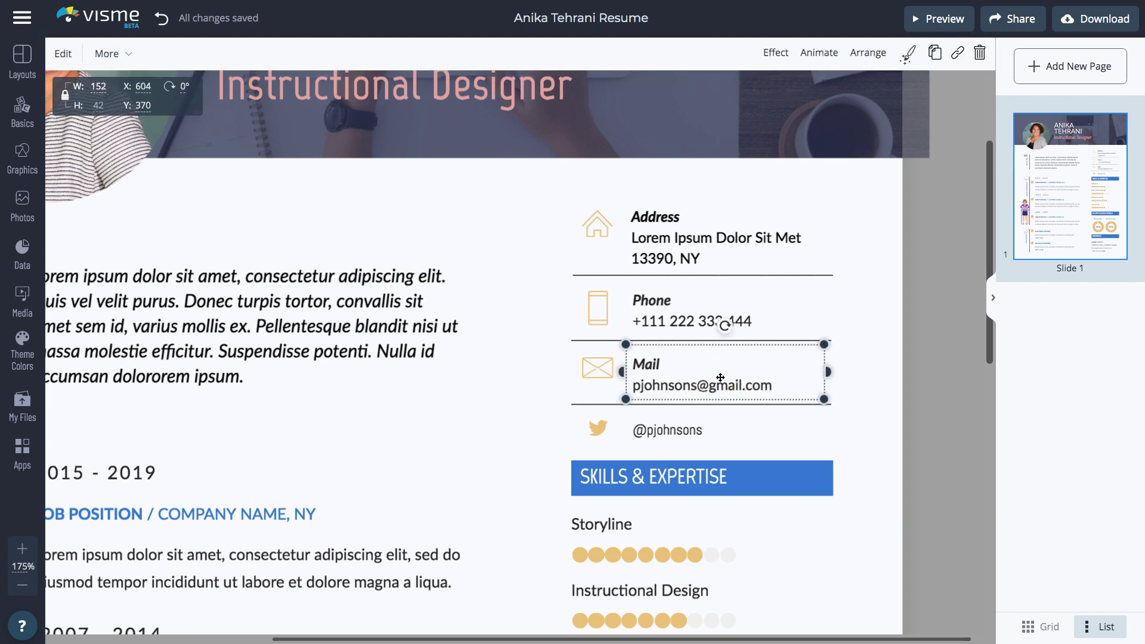
pyautogui.click(959, 55)
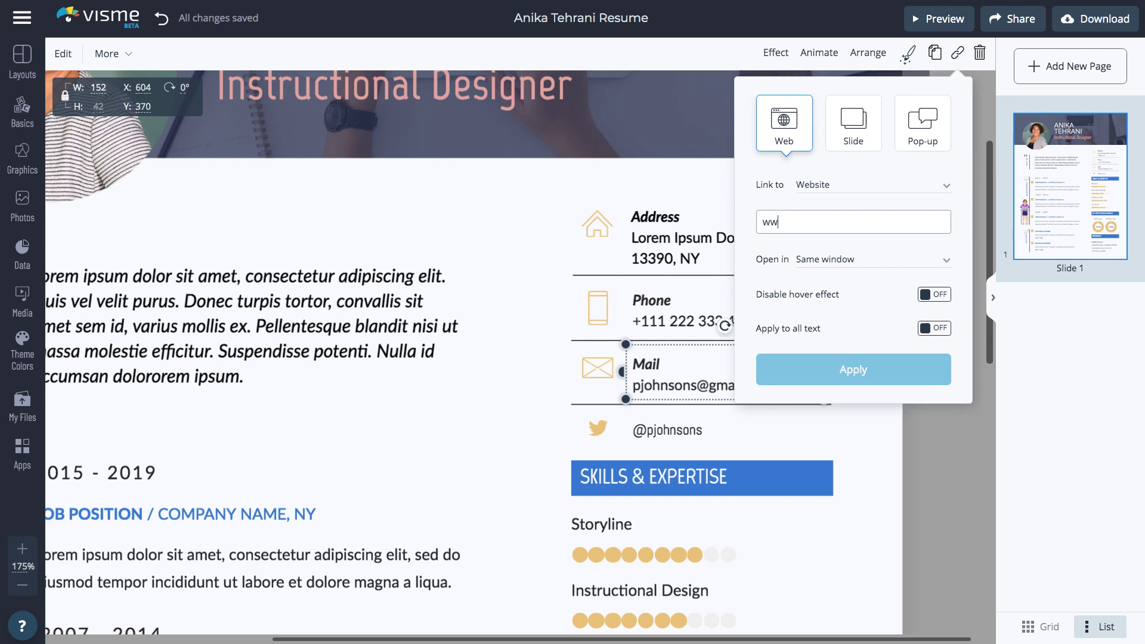
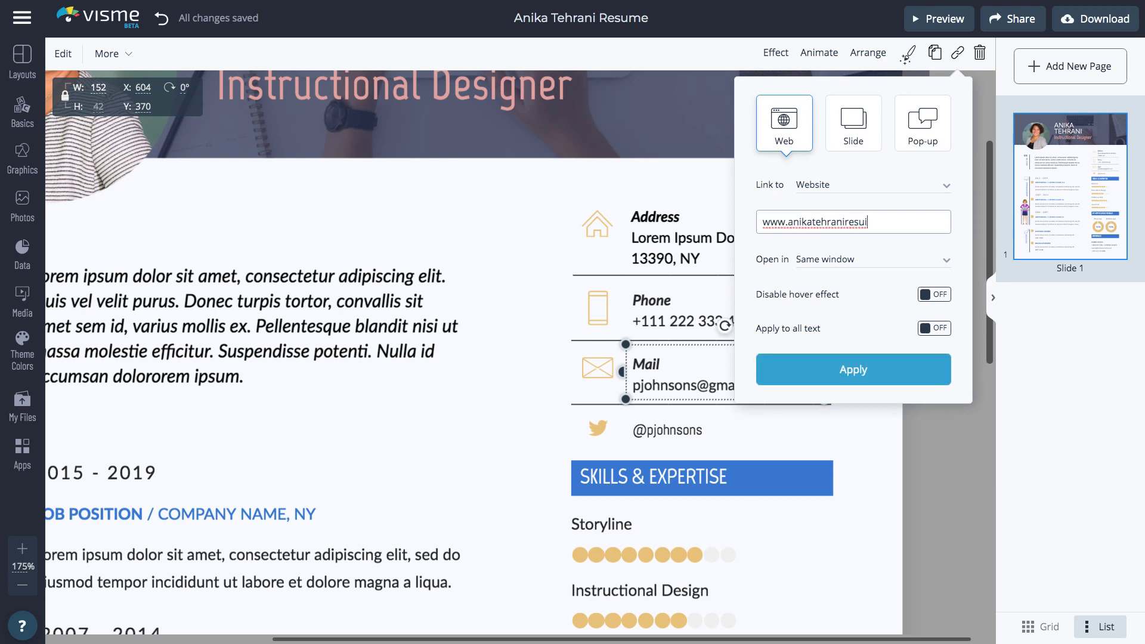
pyautogui.click(865, 262)
pyautogui.click(861, 274)
pyautogui.click(841, 367)
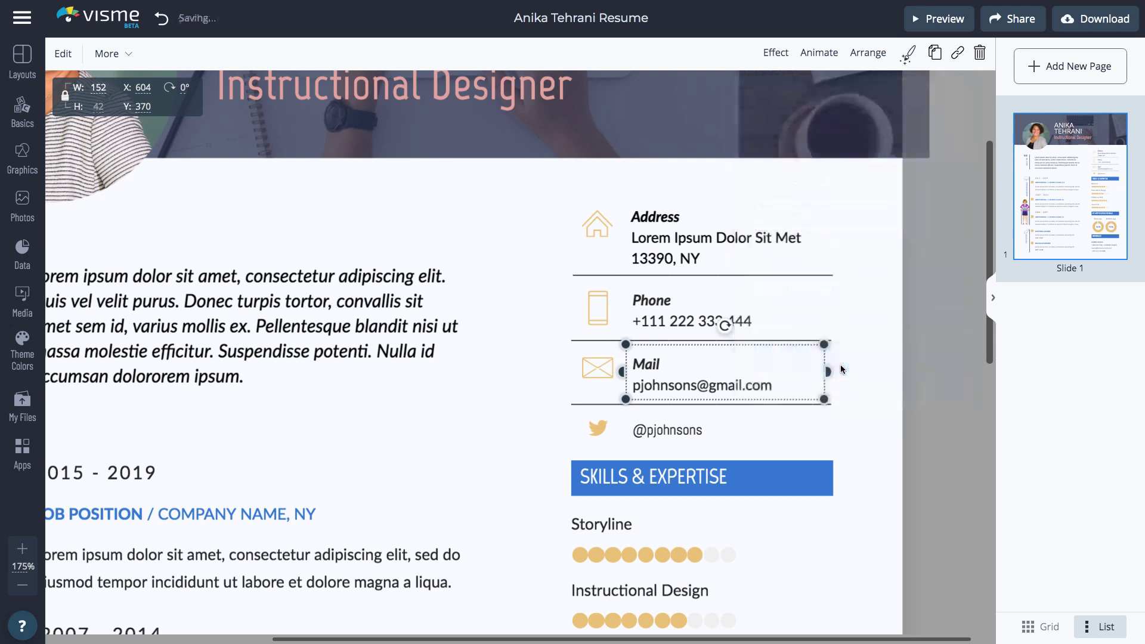
# Change the contact label from Mail to Web and replace the e-mail with the website address.
pyautogui.doubleClick(646, 364)
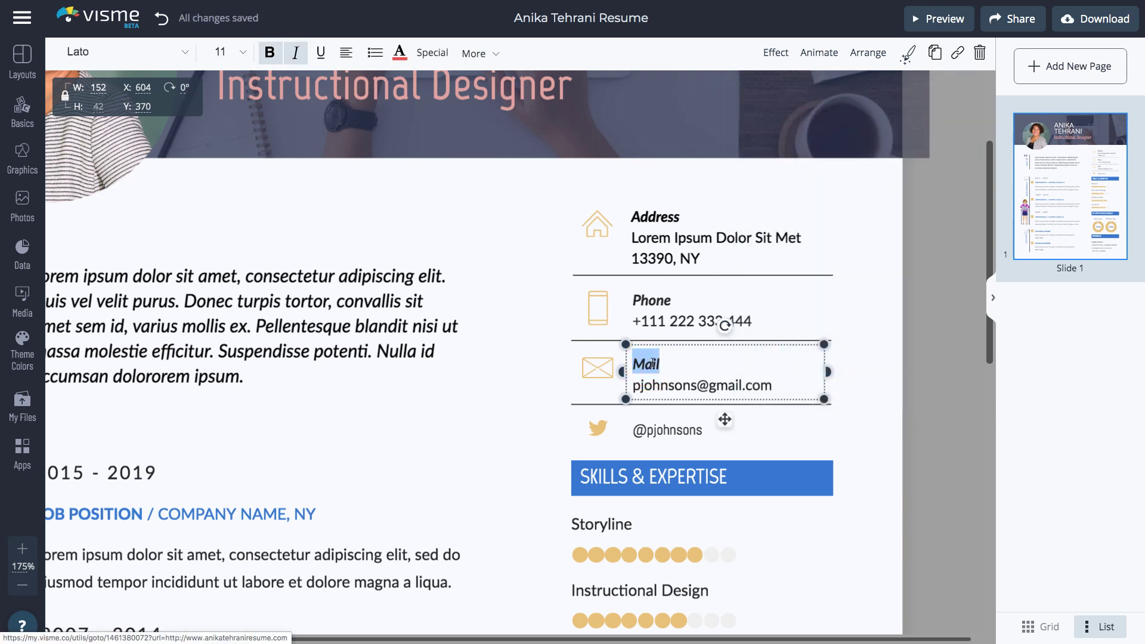
pyautogui.write('Web')
pyautogui.tripleClick(662, 385)
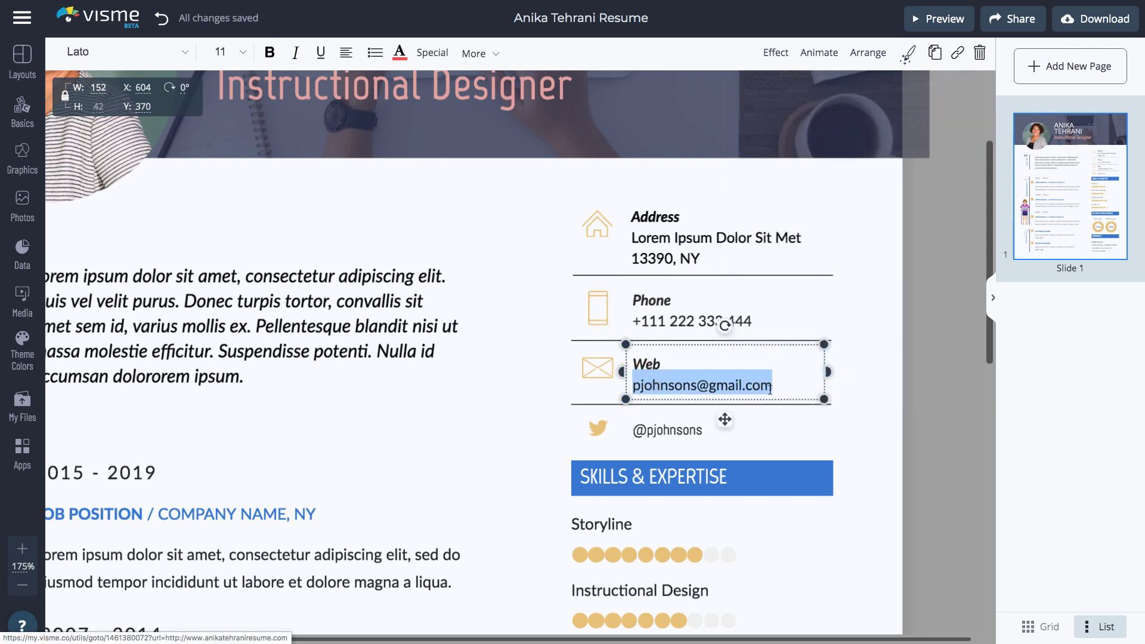
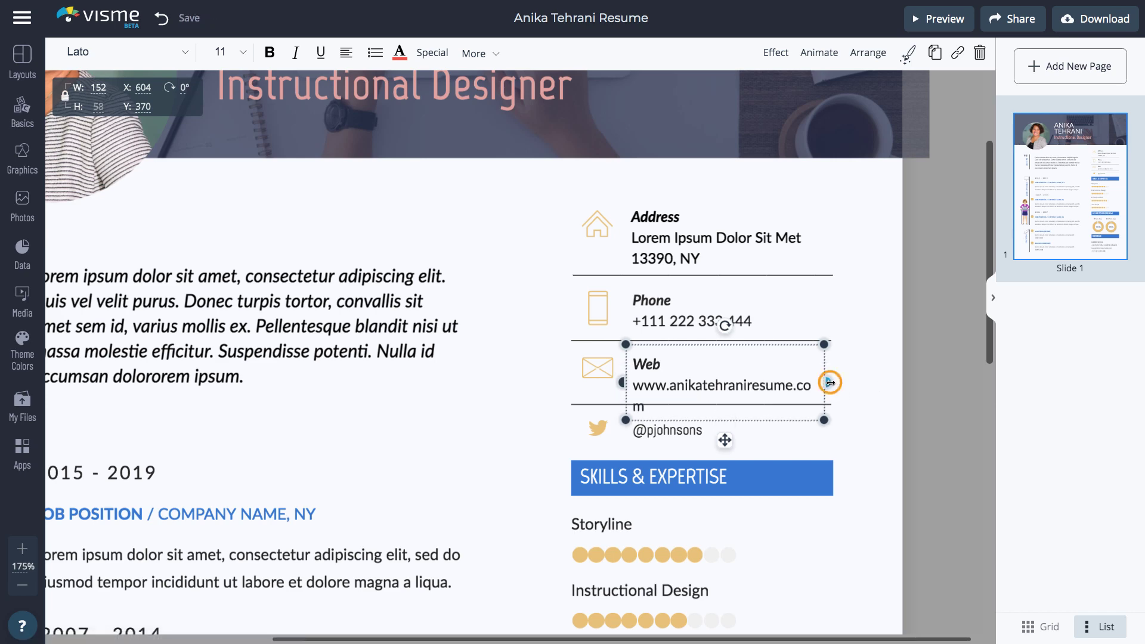
pyautogui.click(835, 385)
pyautogui.scroll(-10, 514, 337)
pyautogui.hscroll(-3, 514, 336)
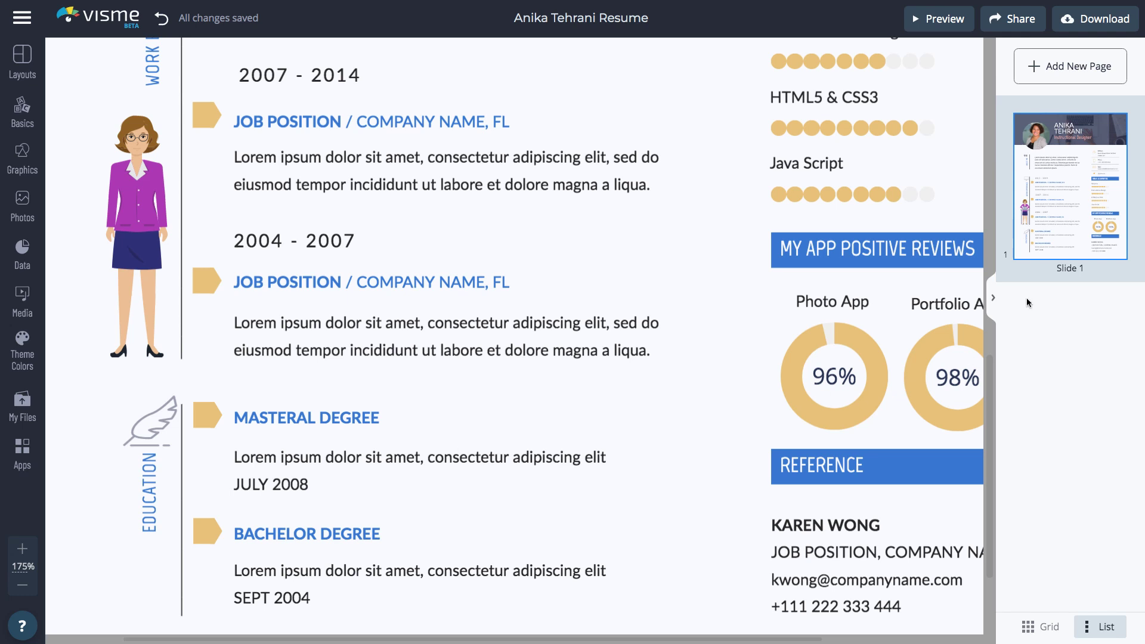
# Duplicate Slide 1 to create a second resume page.
pyautogui.click(1023, 123)
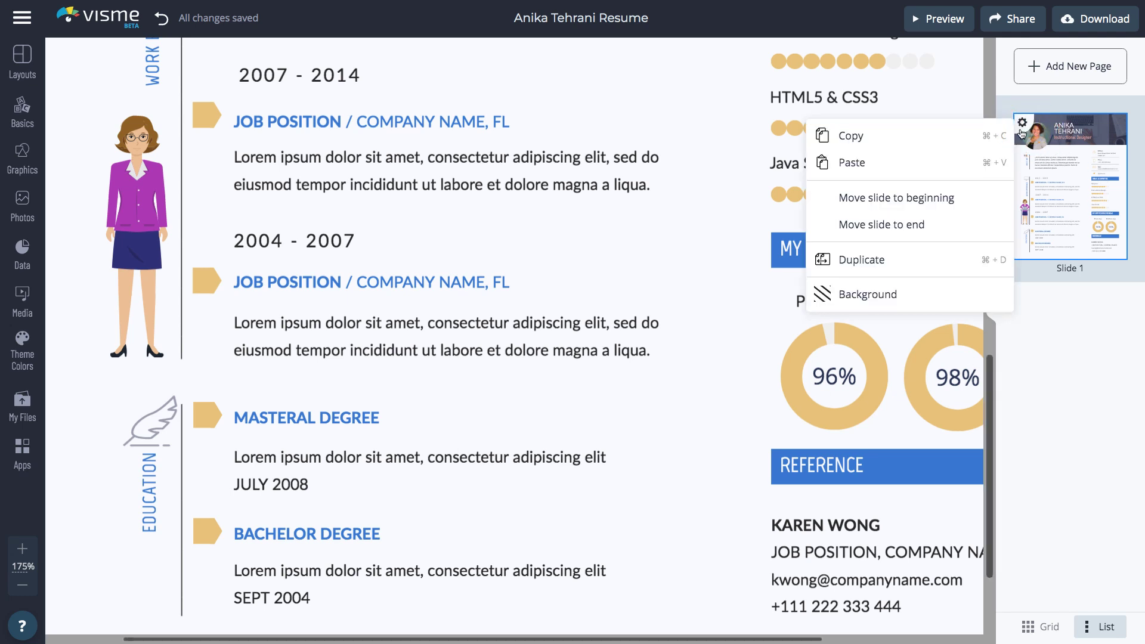
pyautogui.click(973, 259)
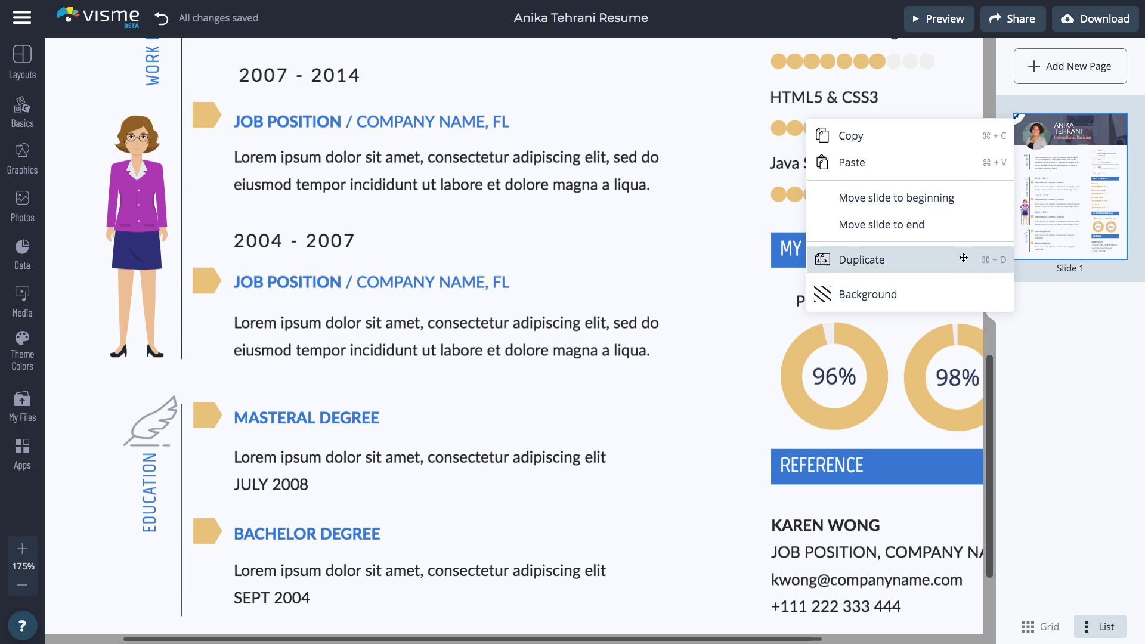
pyautogui.click(963, 259)
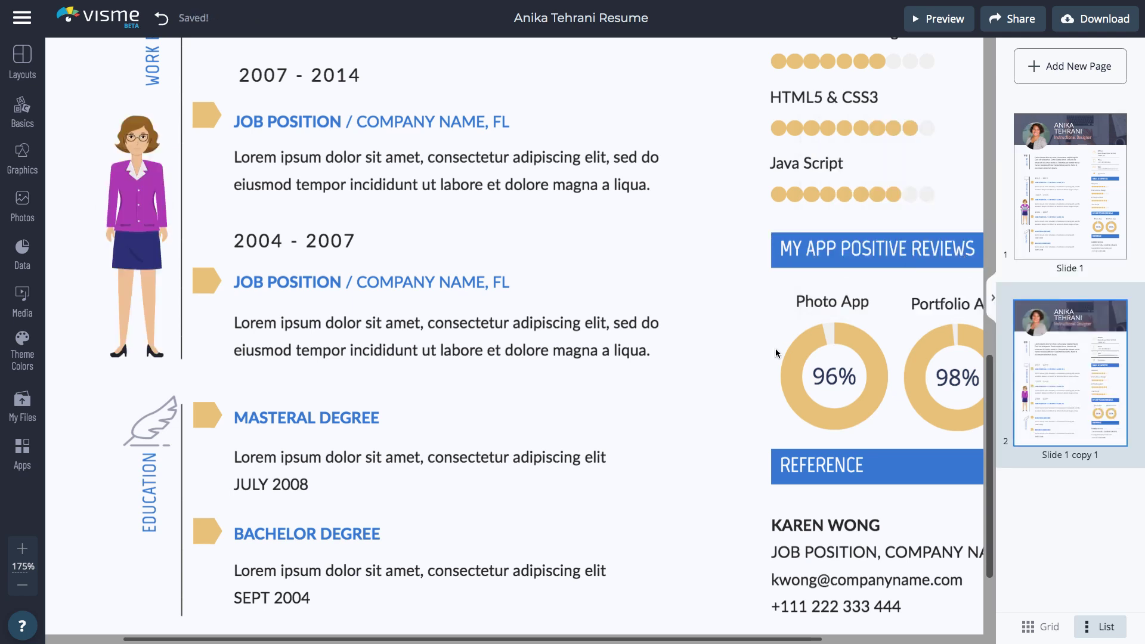
pyautogui.scroll(10, 776, 348)
# Rename the copied page's ABOUT ME heading to PORTFOLIO.
pyautogui.click(497, 213)
pyautogui.scroll(3, 497, 213)
pyautogui.scroll(-2, 525, 213)
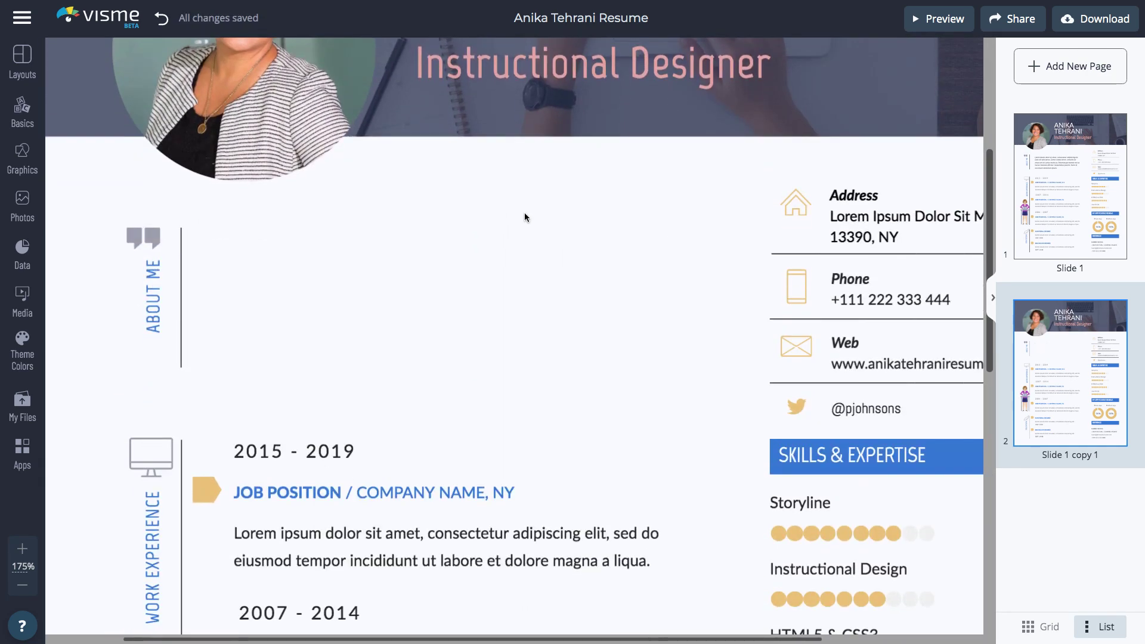
pyautogui.doubleClick(154, 331)
pyautogui.write('PORTFOLIO')
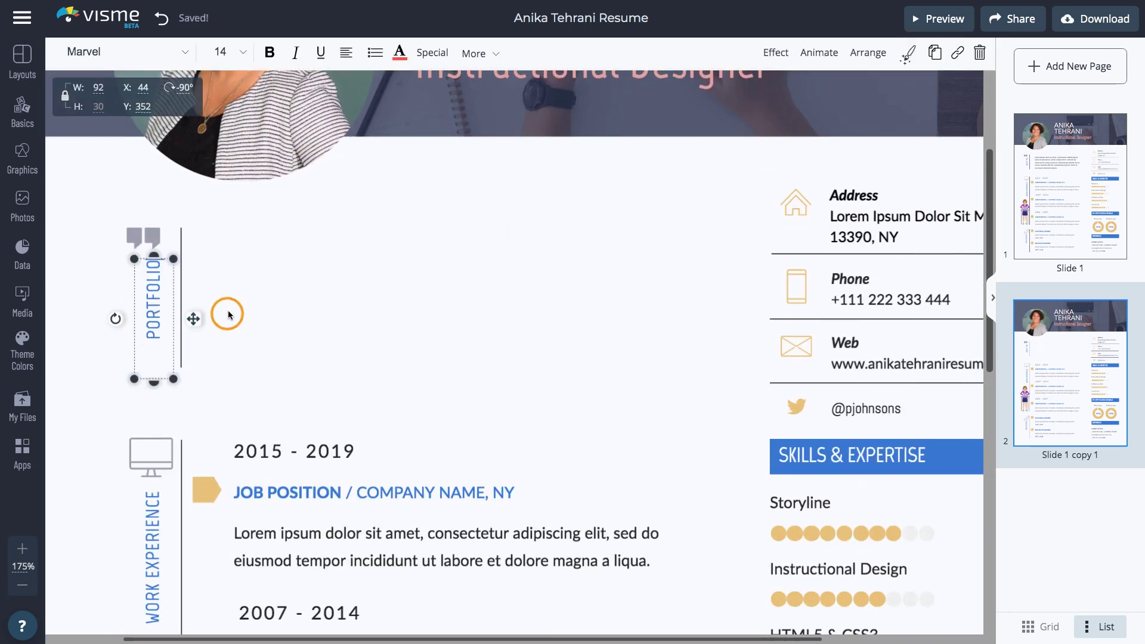
pyautogui.click(228, 311)
# Embed the My (First) Design Portfolio YouTube video on page two via the YouTube app.
pyautogui.click(22, 299)
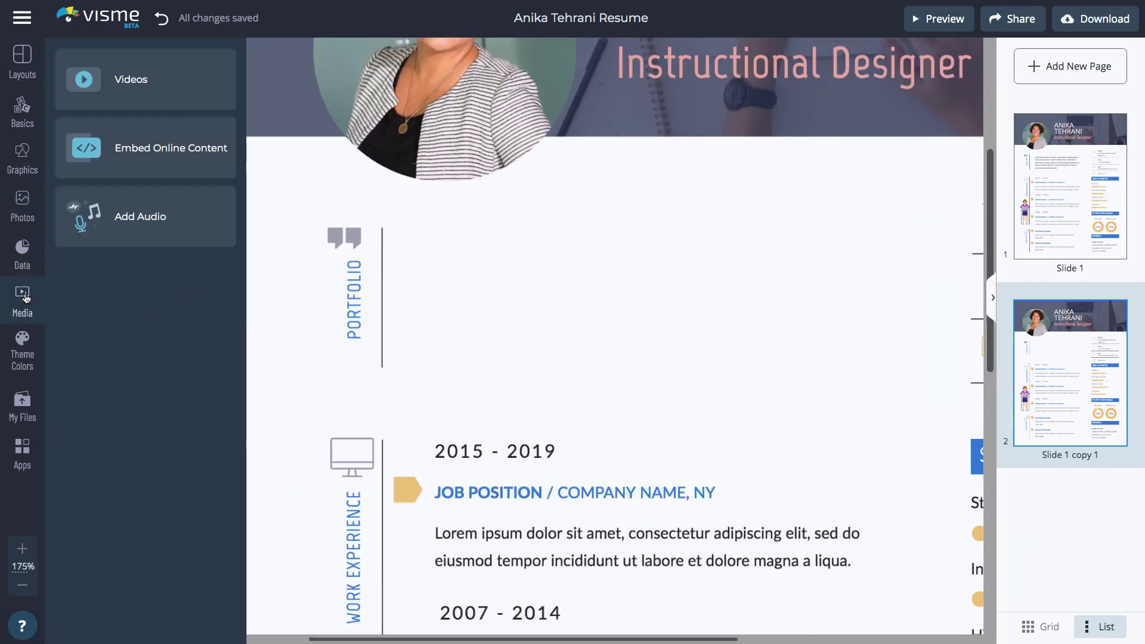
pyautogui.click(149, 153)
pyautogui.click(751, 127)
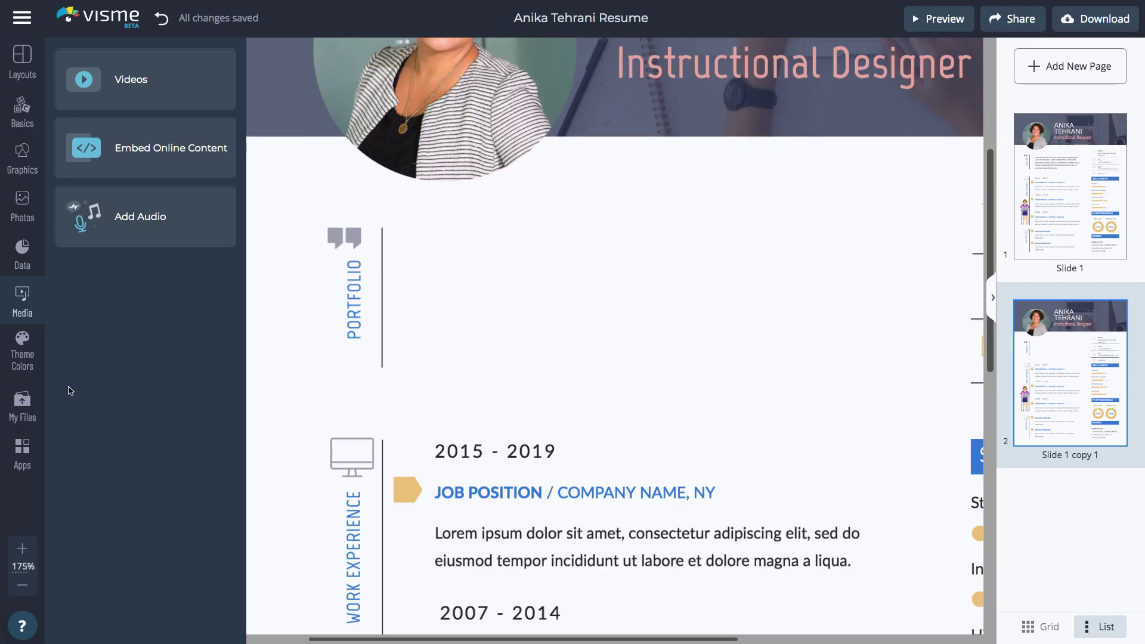
pyautogui.click(22, 453)
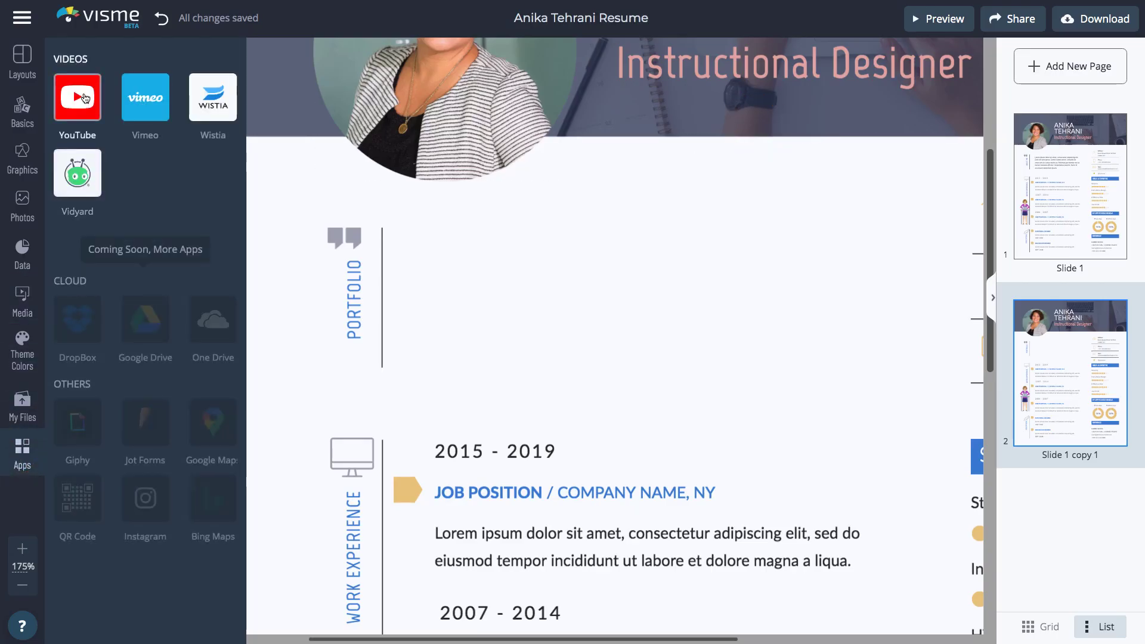
pyautogui.click(84, 95)
pyautogui.click(84, 94)
pyautogui.write('https://www.youtube.com/watch?v=hqYle5Y76oY&t=1s')
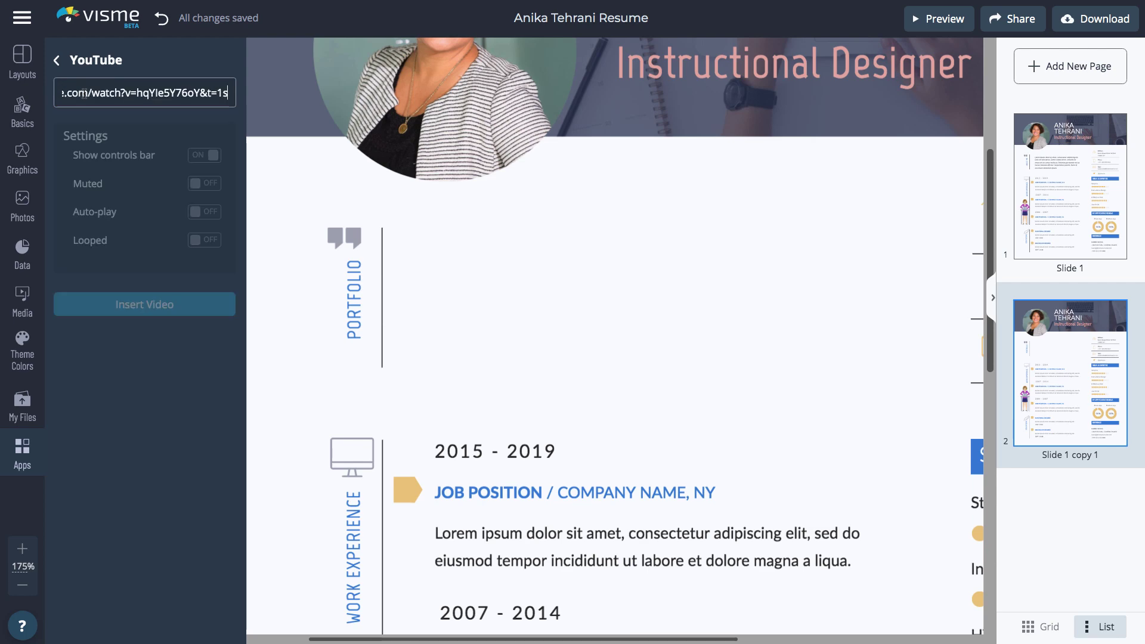
pyautogui.click(102, 530)
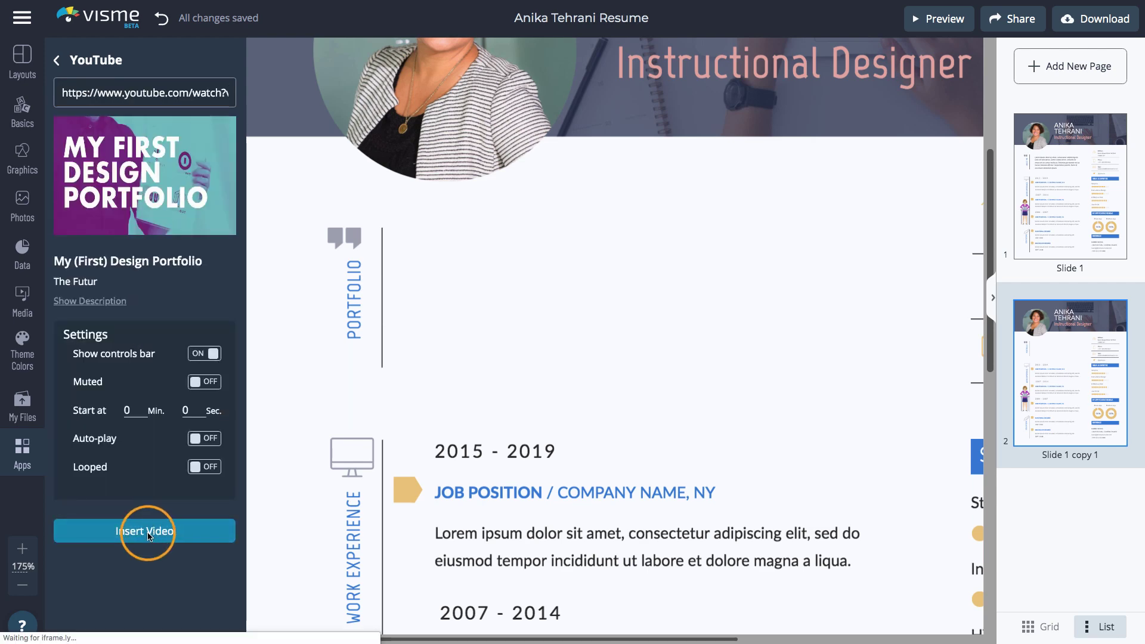
# Resize the video to 284 by 160 and place it beside the Portfolio heading.
pyautogui.moveTo(898, 138); pyautogui.dragTo(663, 271)
pyautogui.moveTo(637, 336); pyautogui.dragTo(777, 258)
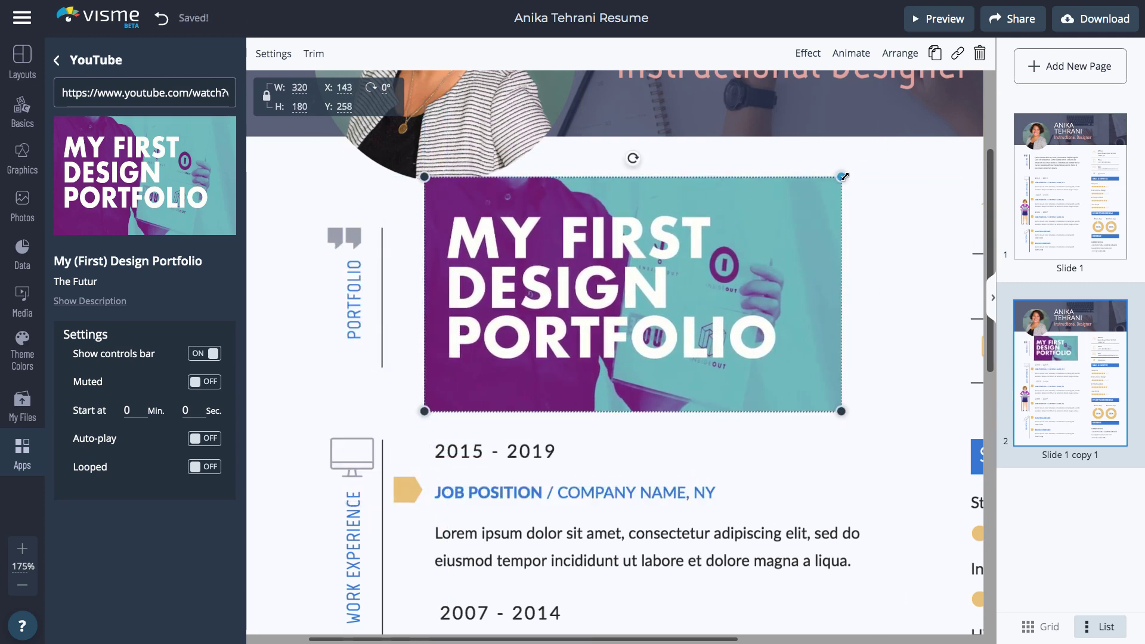
pyautogui.moveTo(844, 176); pyautogui.dragTo(794, 200)
pyautogui.moveTo(723, 273); pyautogui.dragTo(723, 272)
# Preview the resume and play the embedded video, then return to editing.
pyautogui.click(943, 20)
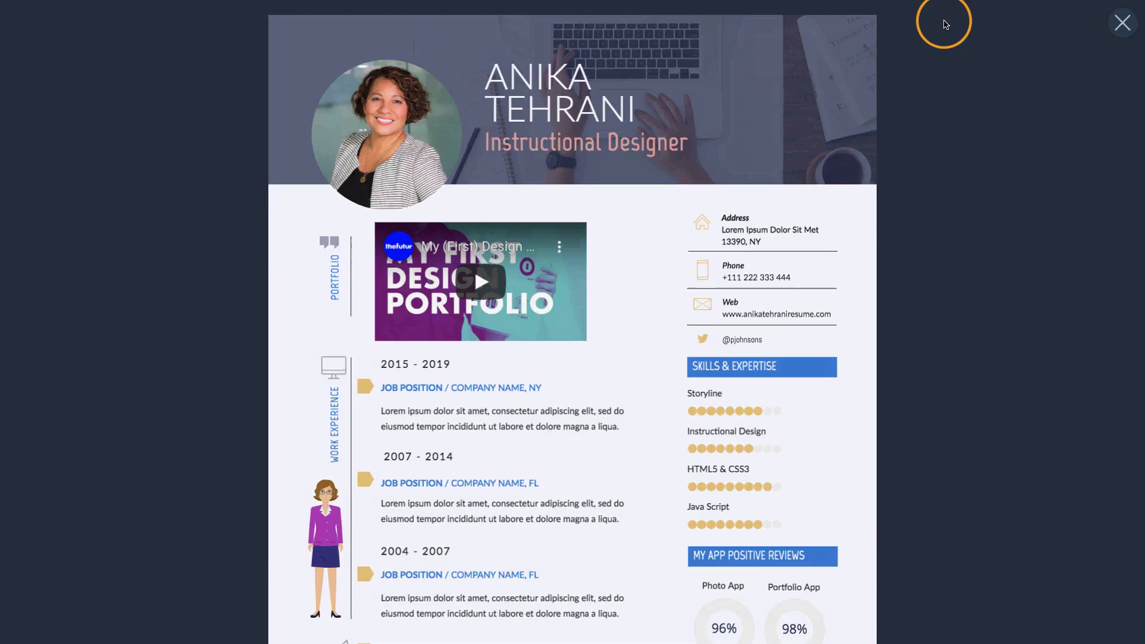
pyautogui.click(483, 281)
pyautogui.press('Escape')
pyautogui.scroll(-3, 444, 308)
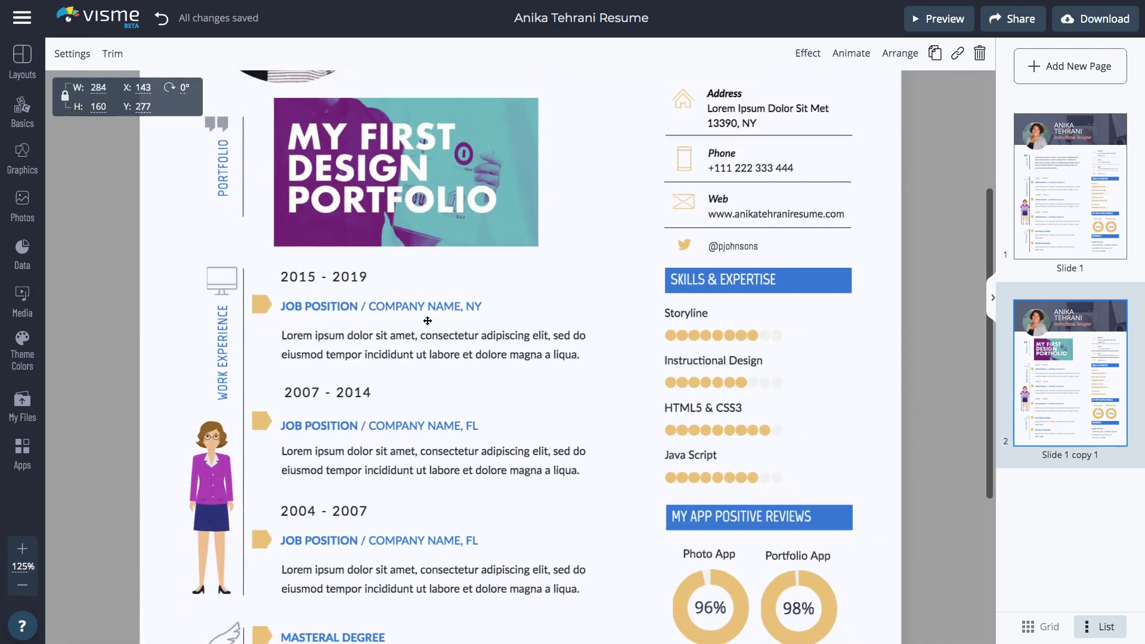
pyautogui.scroll(5, 444, 308)
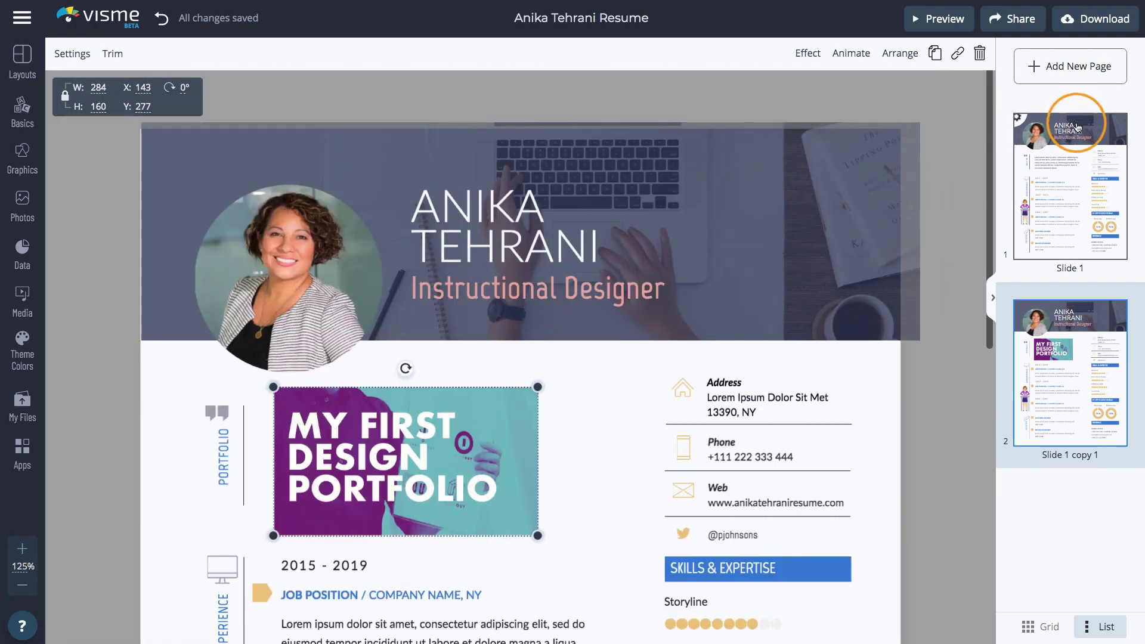
# Recolour the resume with the teal and orange theme palette.
pyautogui.click(1071, 178)
pyautogui.click(22, 352)
pyautogui.click(172, 363)
pyautogui.click(170, 430)
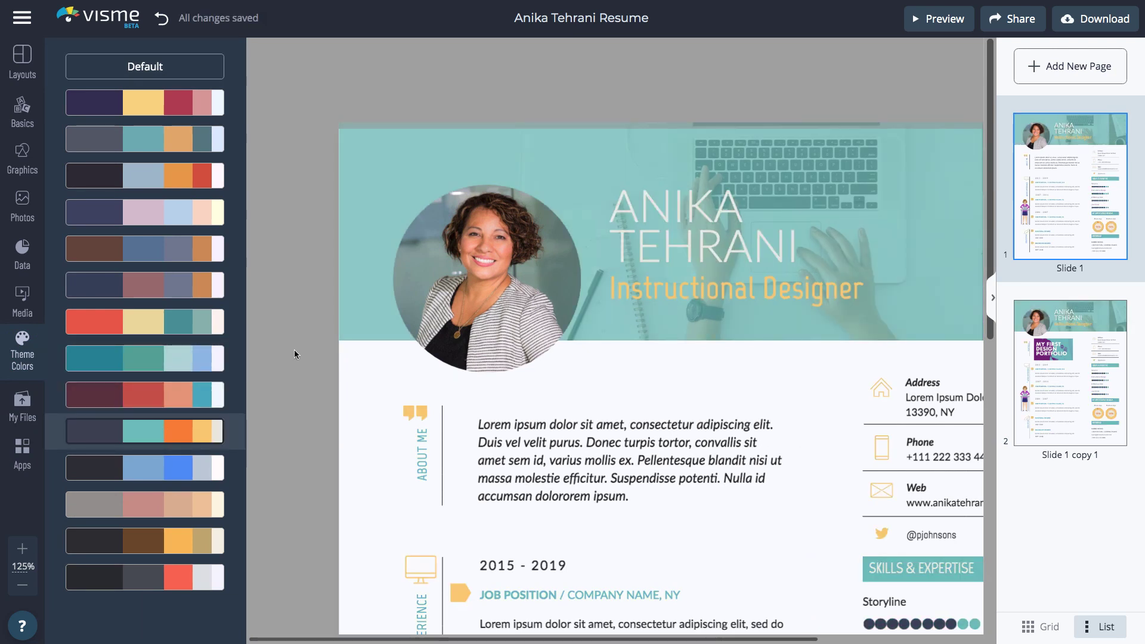
pyautogui.click(1010, 22)
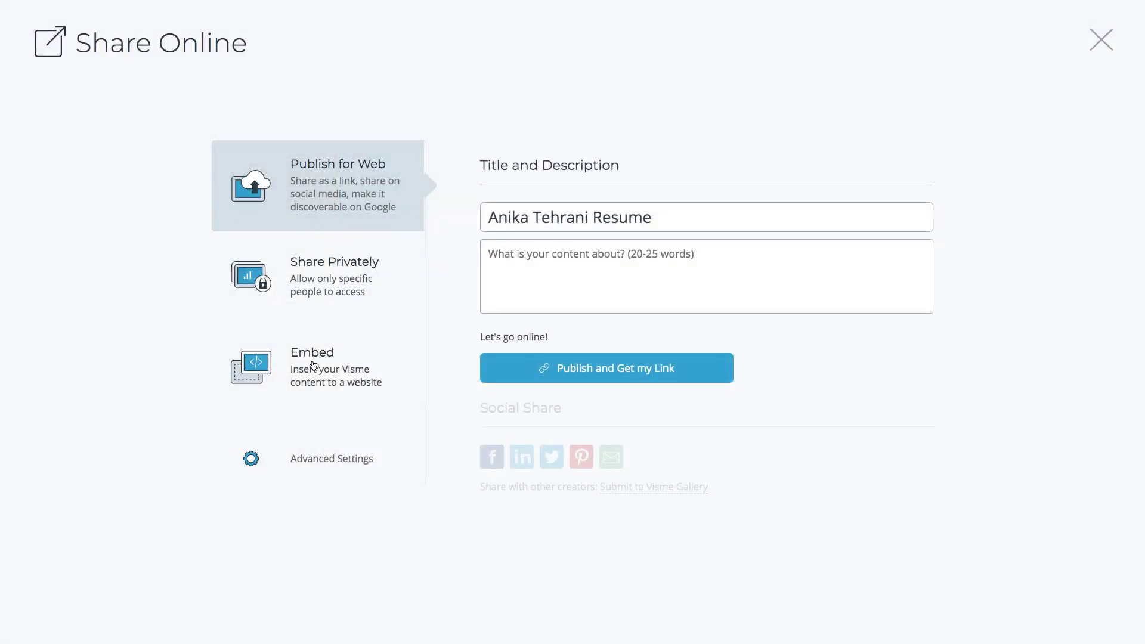
pyautogui.click(314, 365)
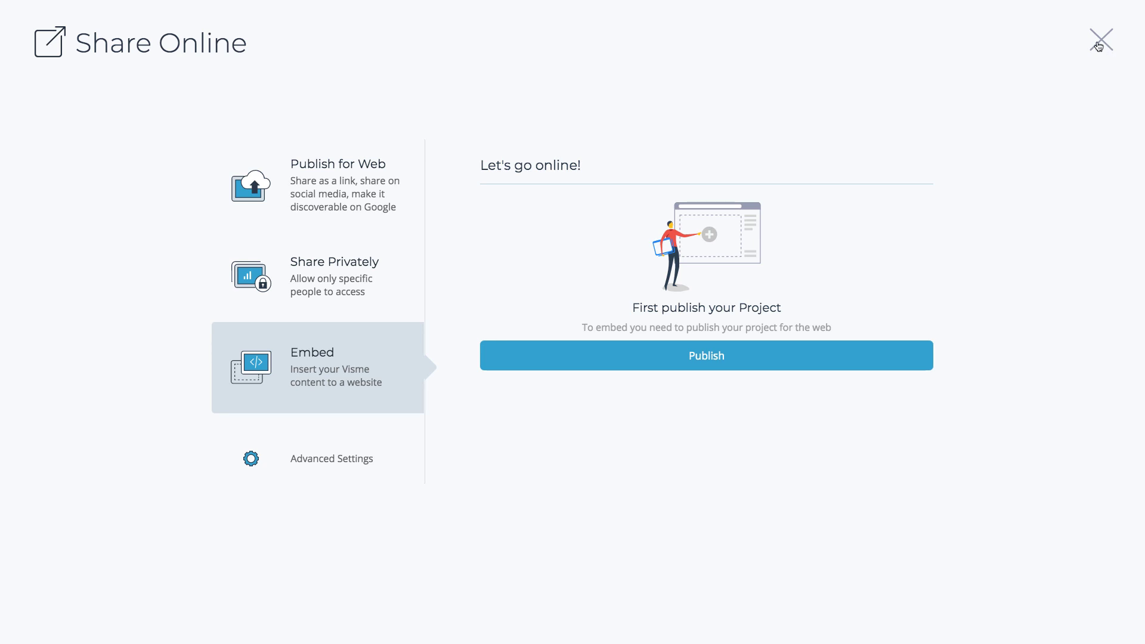
pyautogui.click(1102, 42)
pyautogui.click(1096, 20)
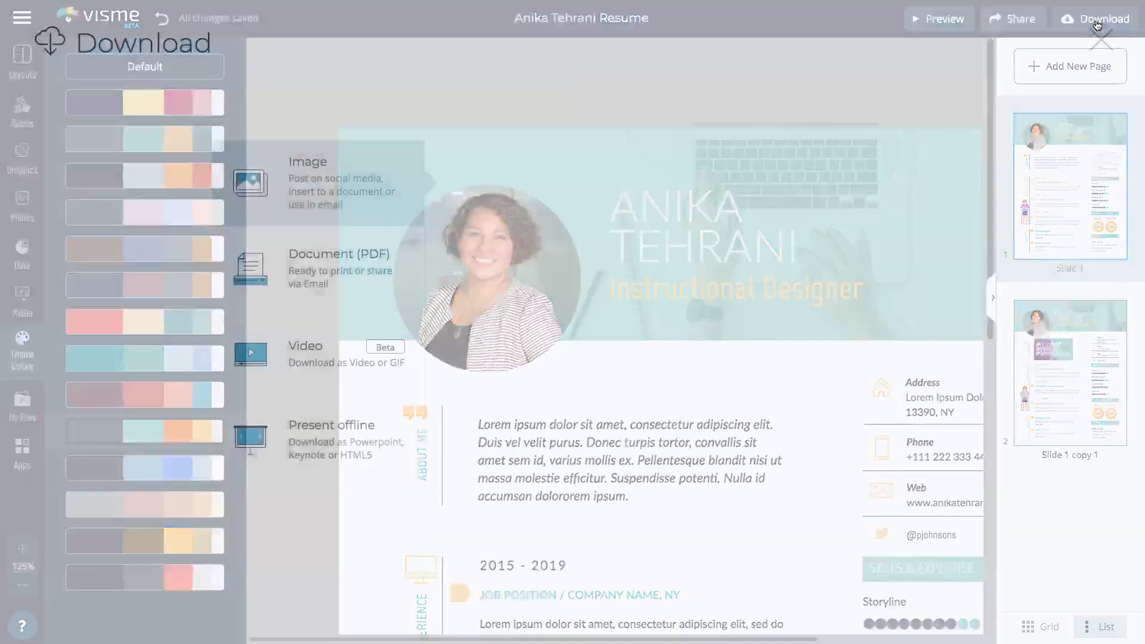
pyautogui.click(877, 237)
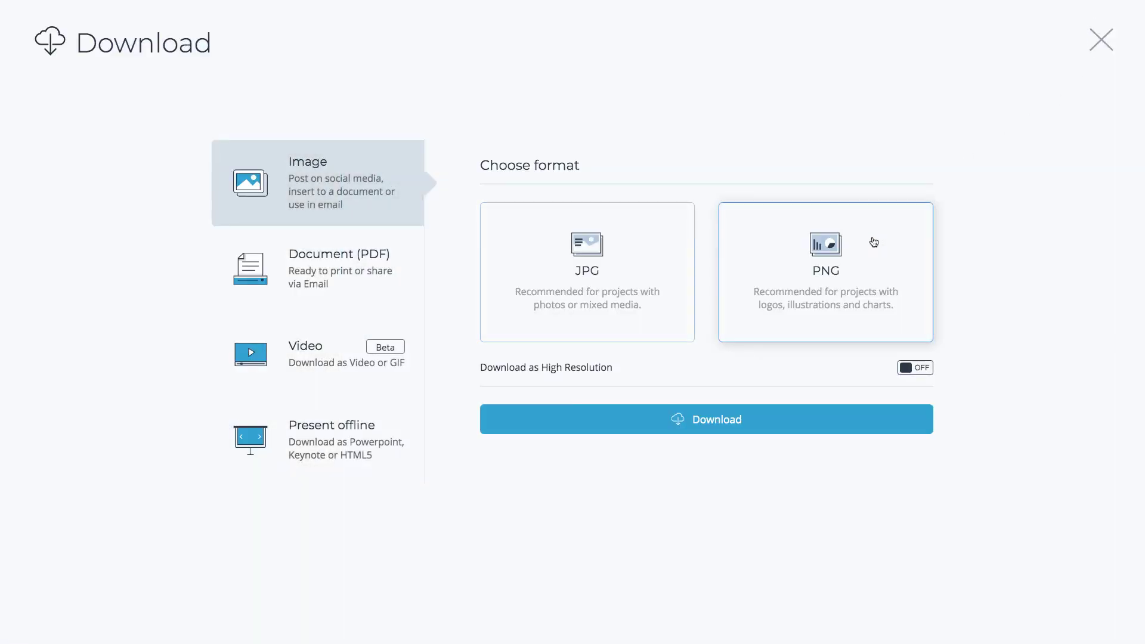
pyautogui.click(370, 280)
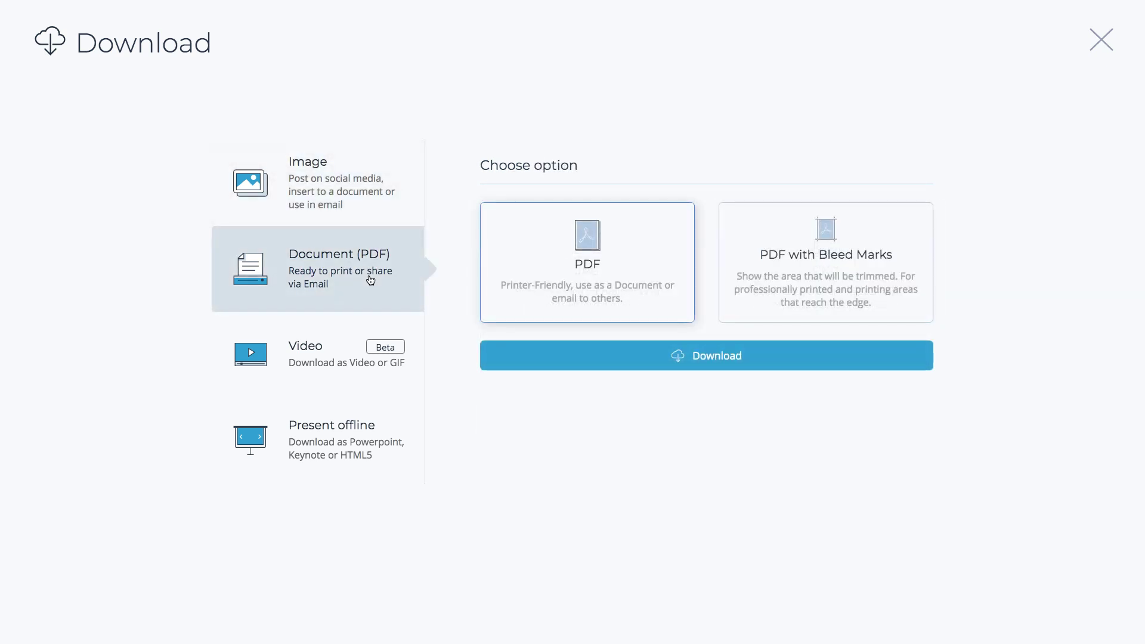
pyautogui.click(1100, 38)
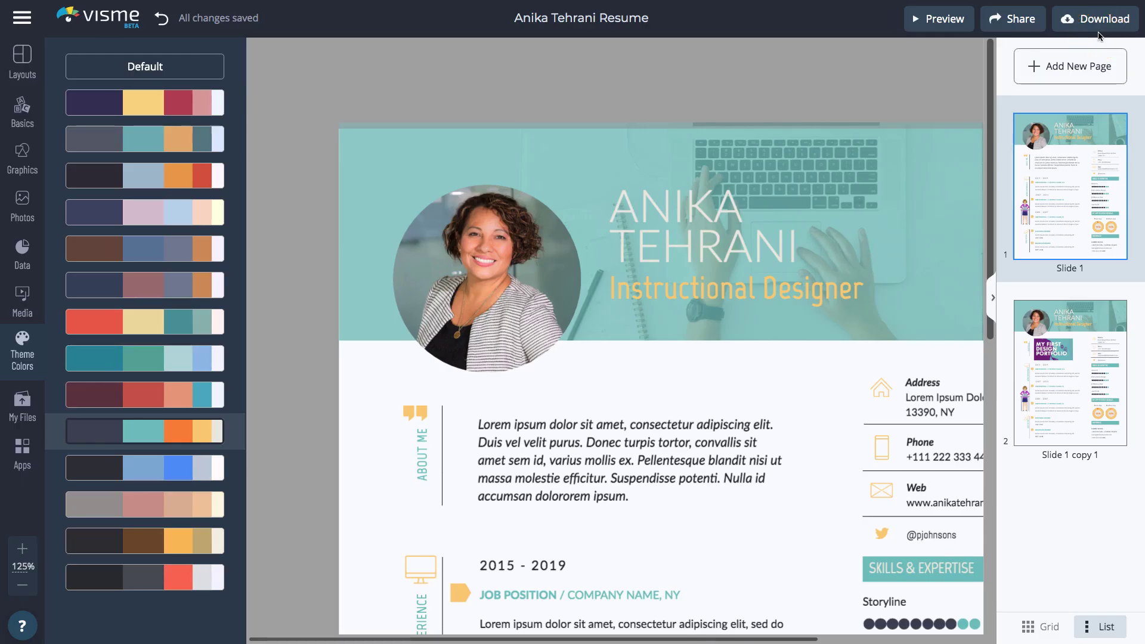